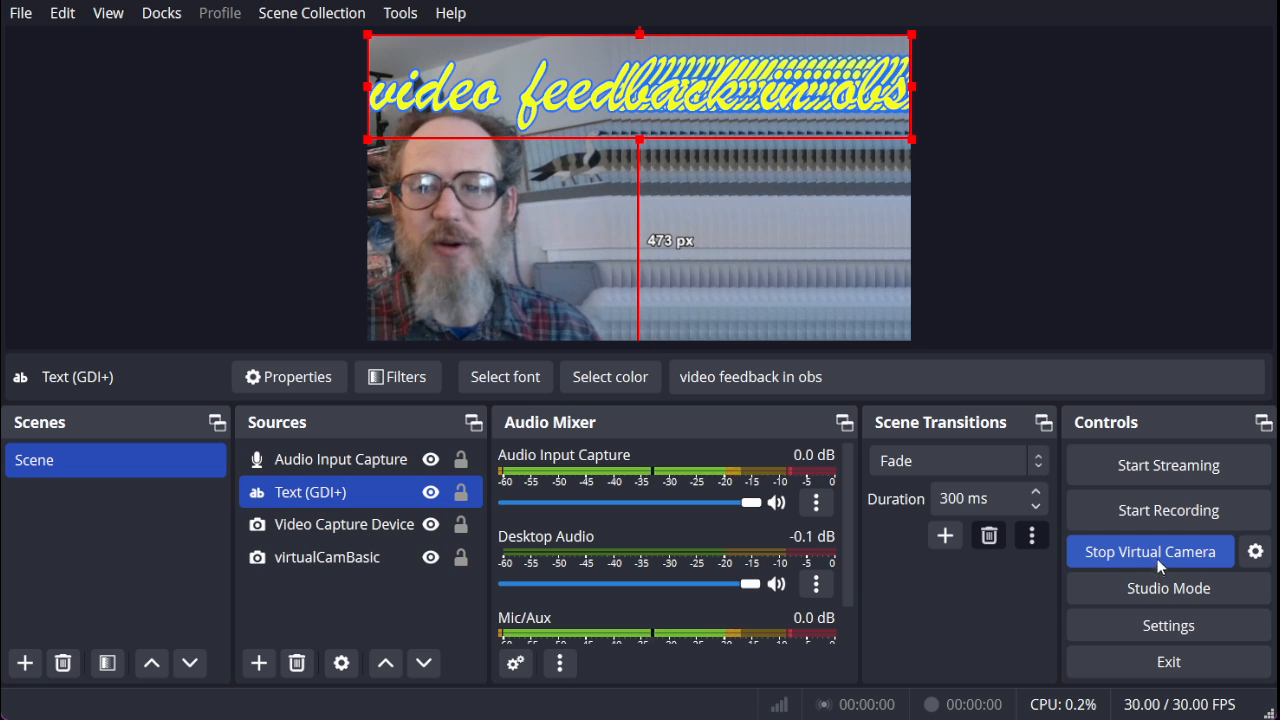
Select the Video Capture Device and virtualCamBasic sources in turn to examine how each is placed on the canvas.
ctrl+click(330, 524)
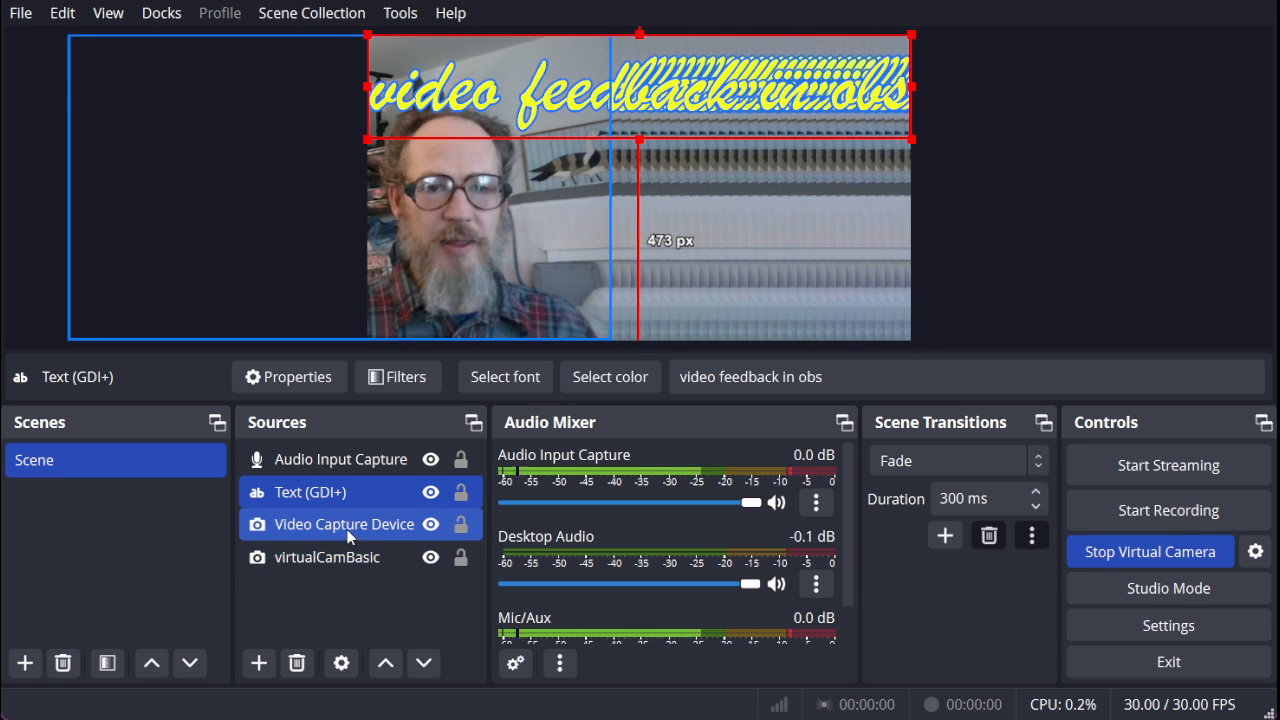
ctrl+click(330, 524)
ctrl+click(319, 558)
ctrl+click(329, 558)
ctrl+click(327, 527)
click(327, 529)
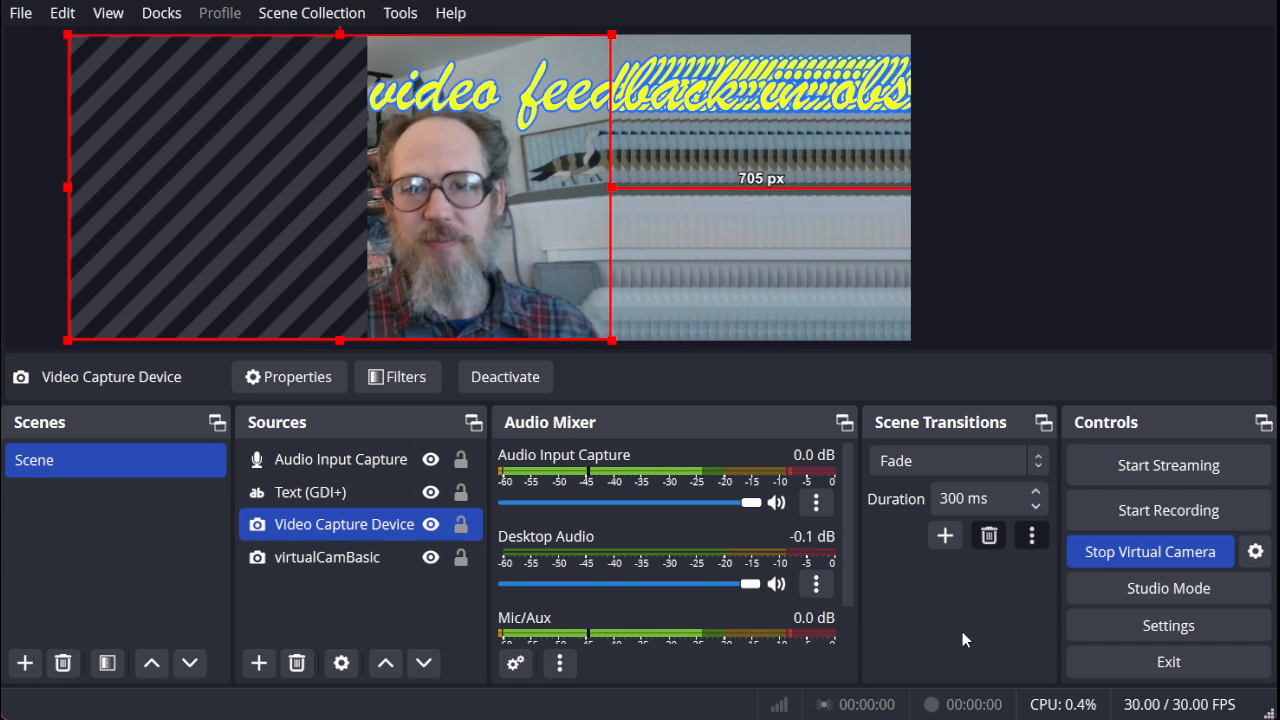
click(681, 264)
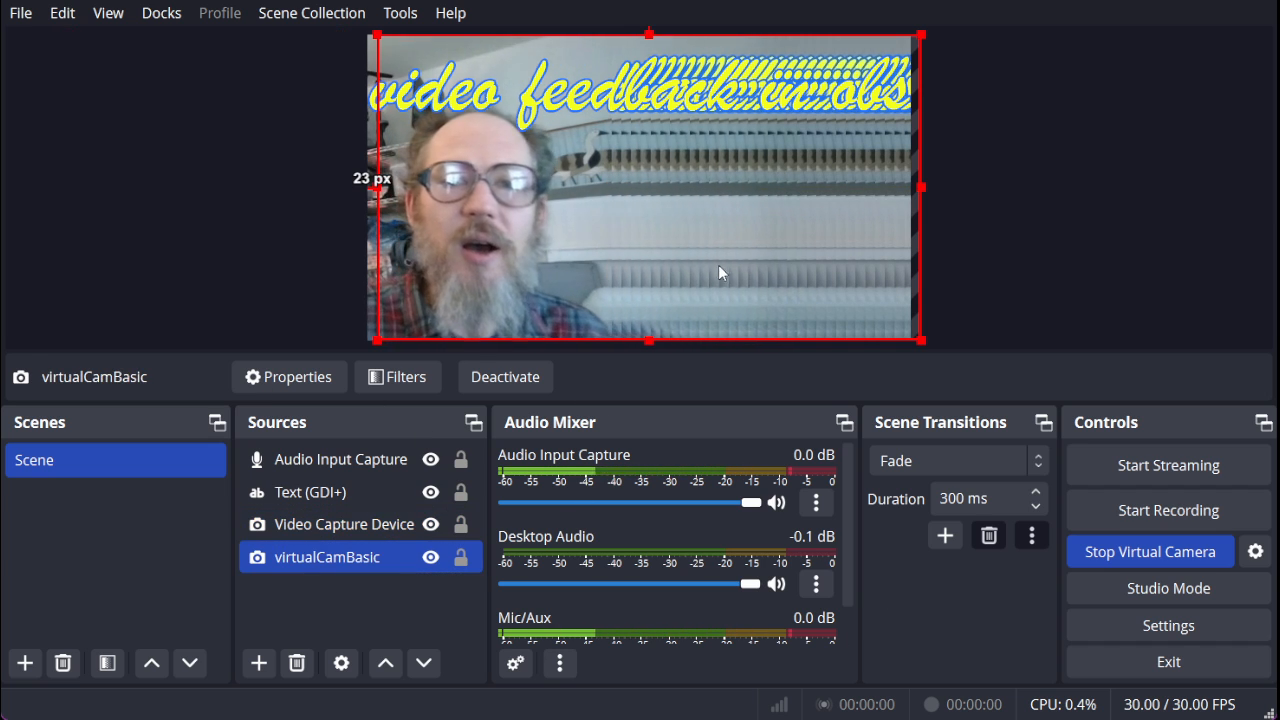
ctrl+click(329, 527)
ctrl+click(328, 529)
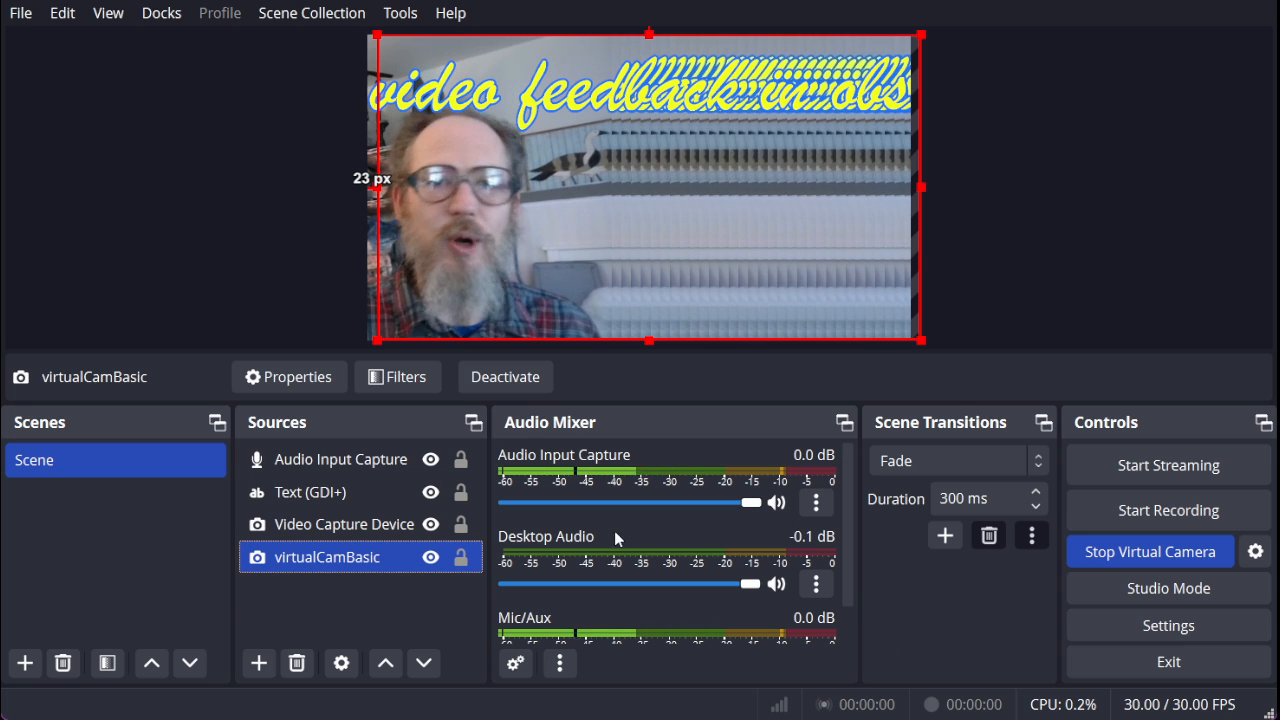
Shift the Video Capture Device source slightly further left on the canvas and move the text source slightly upward.
click(526, 240)
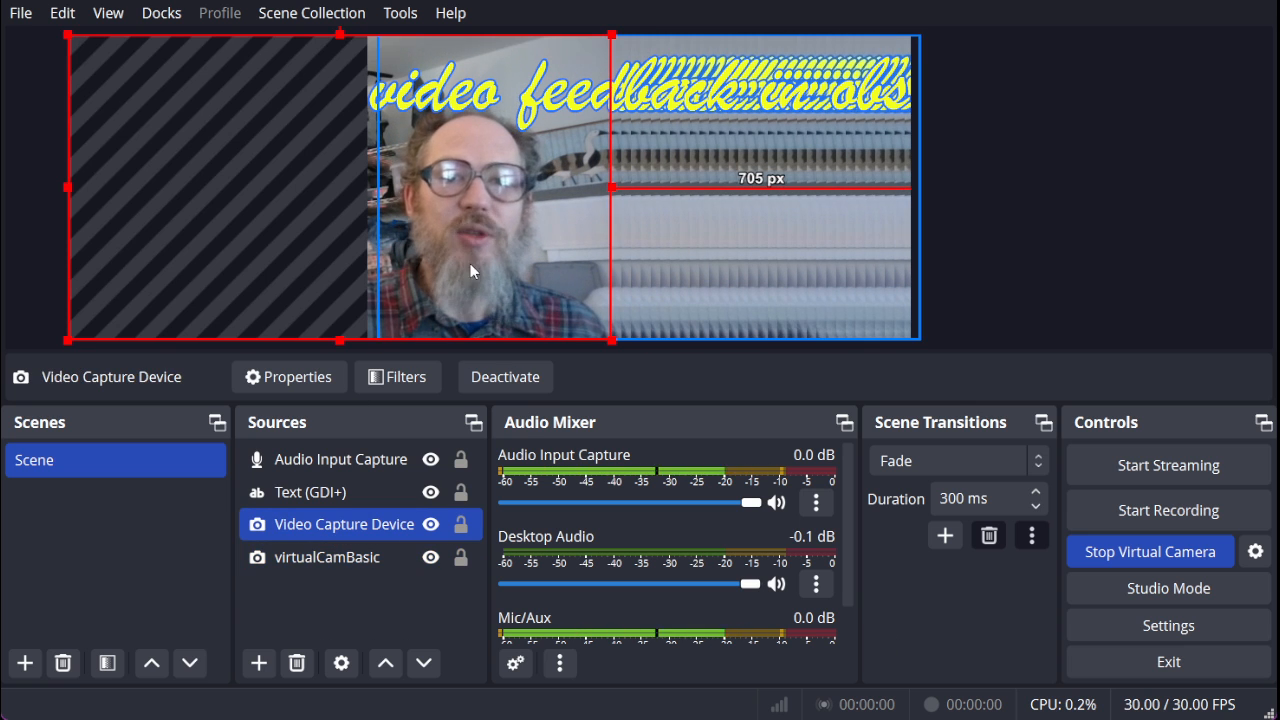
mouse_move(511, 233)
mouse_down()
mouse_move(412, 233)
mouse_move(488, 234)
mouse_up()
click(532, 103)
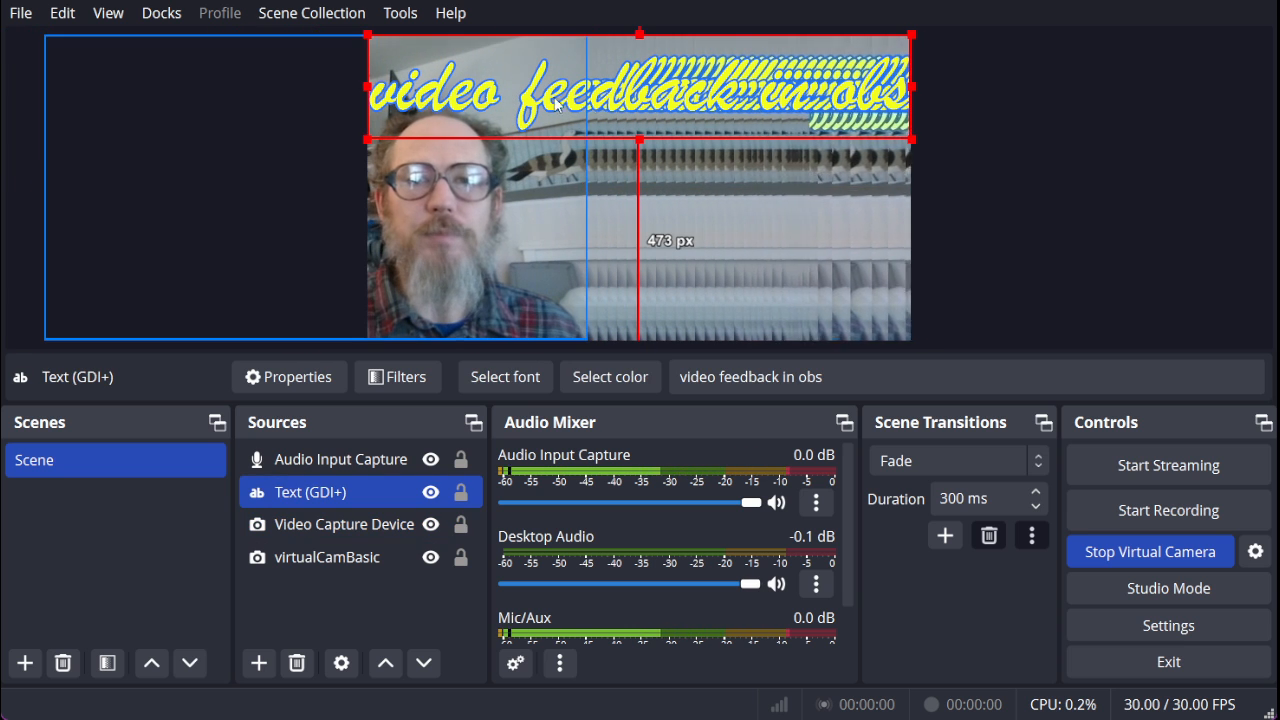
mouse_move(532, 103)
mouse_down()
mouse_move(532, 213)
mouse_move(515, 82)
mouse_move(533, 86)
mouse_up()
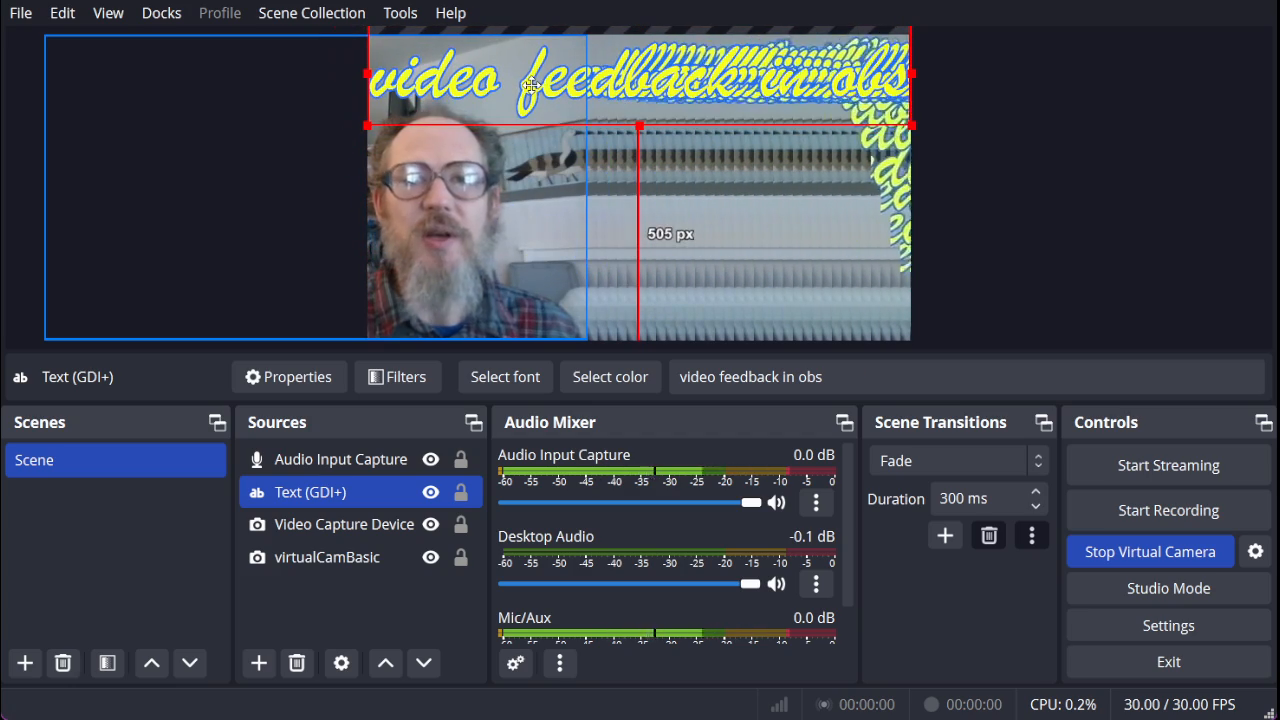
Reposition the virtualCamBasic source so it sits about 21 px in from the canvas's left edge, vertically aligned with the canvas.
click(758, 247)
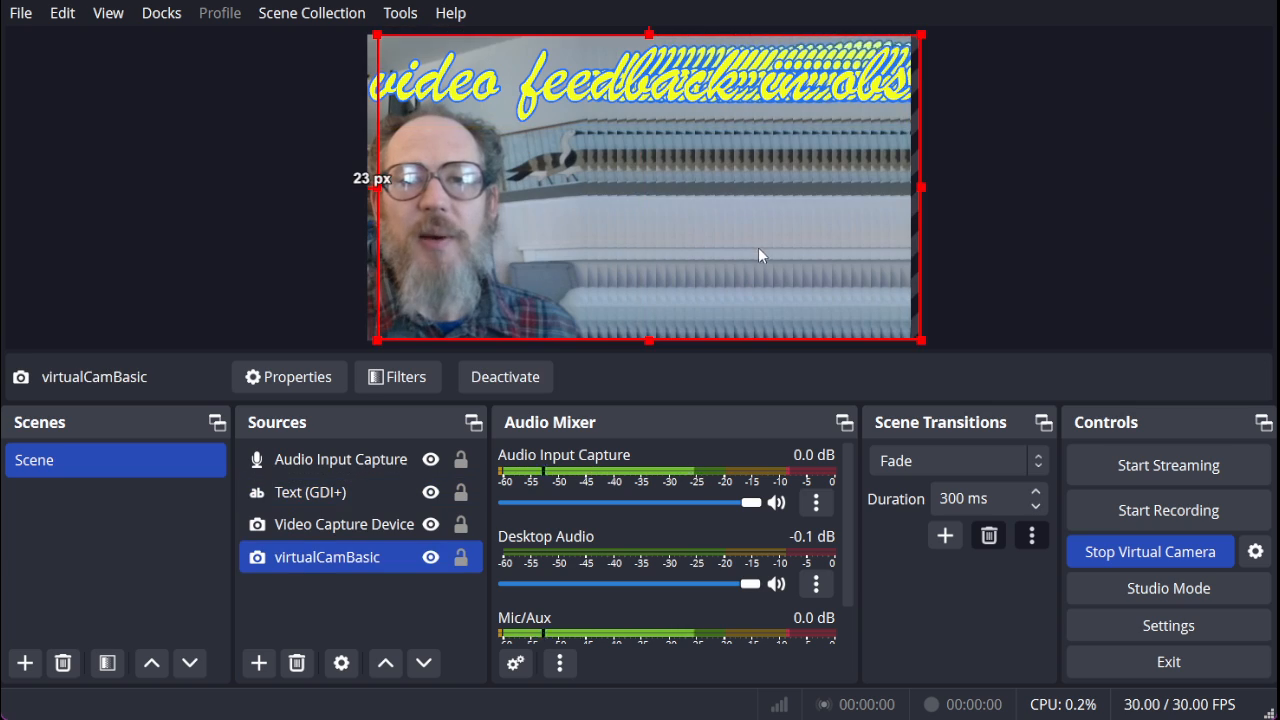
mouse_move(827, 259)
mouse_down()
mouse_move(783, 263)
mouse_move(894, 249)
mouse_move(908, 274)
mouse_move(960, 257)
mouse_move(1016, 265)
mouse_move(797, 269)
mouse_move(843, 255)
mouse_move(800, 262)
mouse_move(837, 257)
mouse_move(826, 272)
mouse_move(803, 254)
mouse_move(837, 254)
mouse_move(826, 257)
mouse_up()
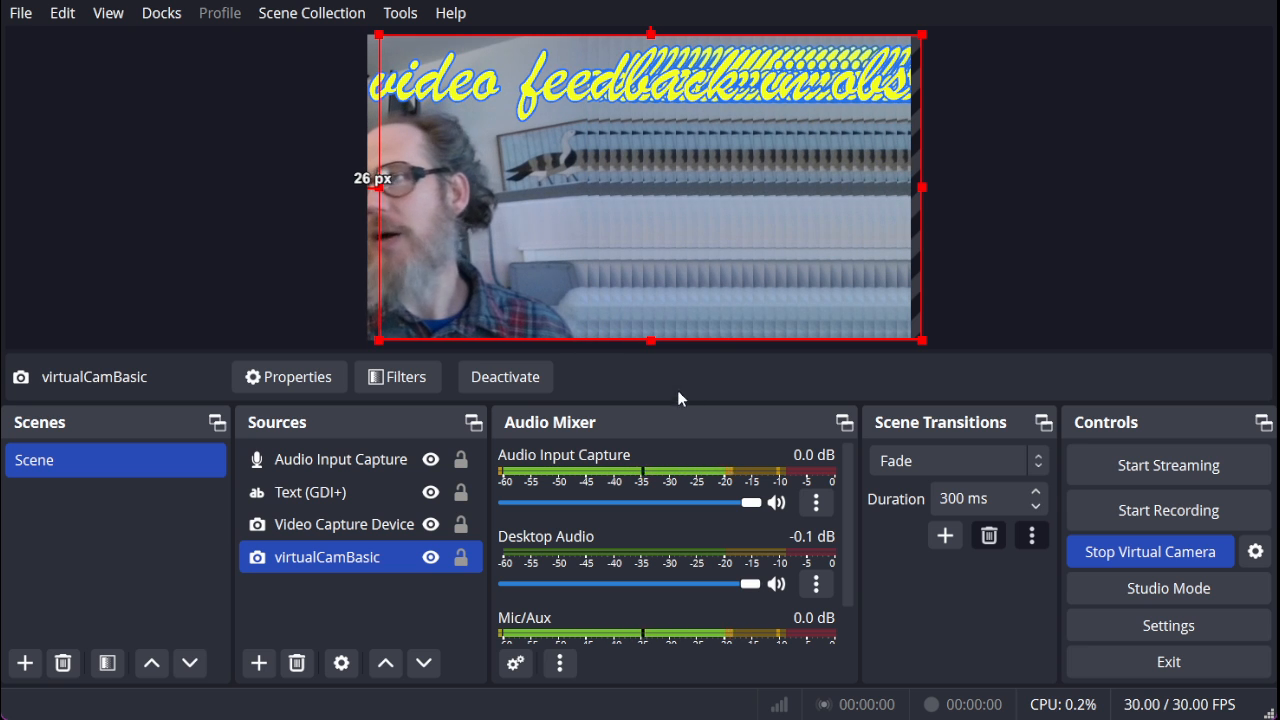
drag(789, 264, 731, 236)
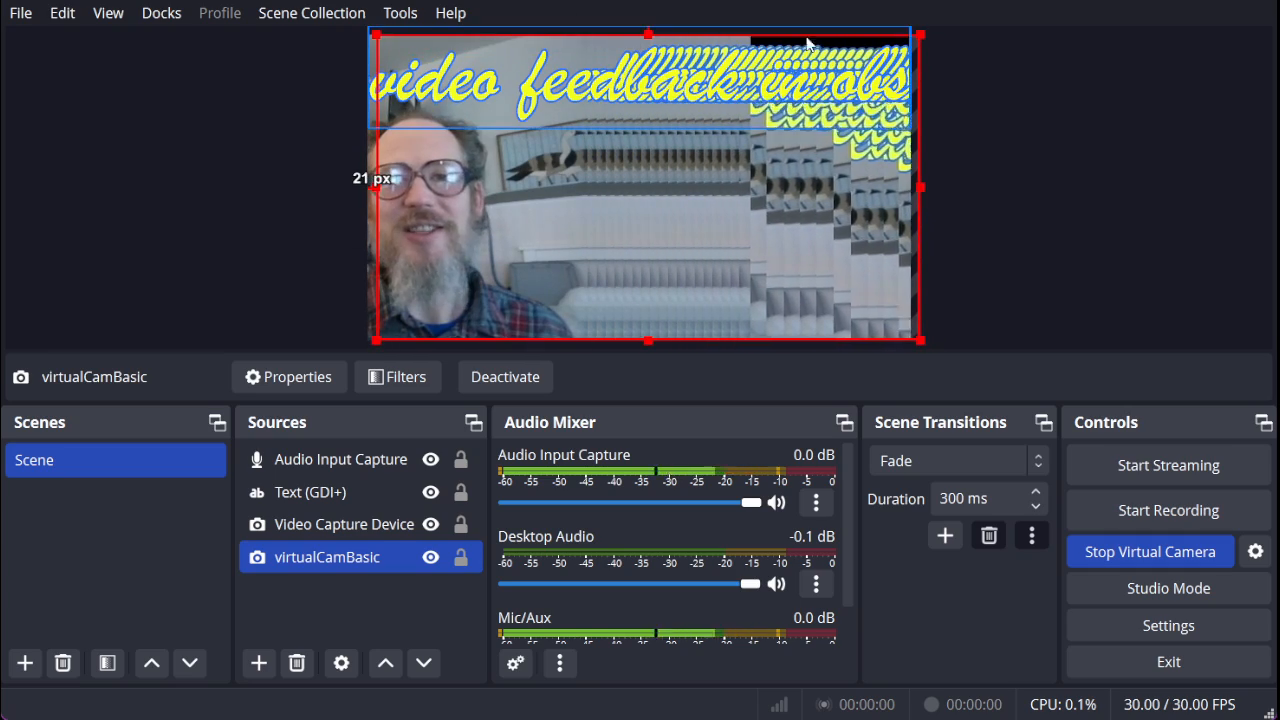
mouse_move(779, 270)
mouse_down()
mouse_move(815, 295)
mouse_move(862, 272)
mouse_move(765, 268)
mouse_move(785, 268)
mouse_up()
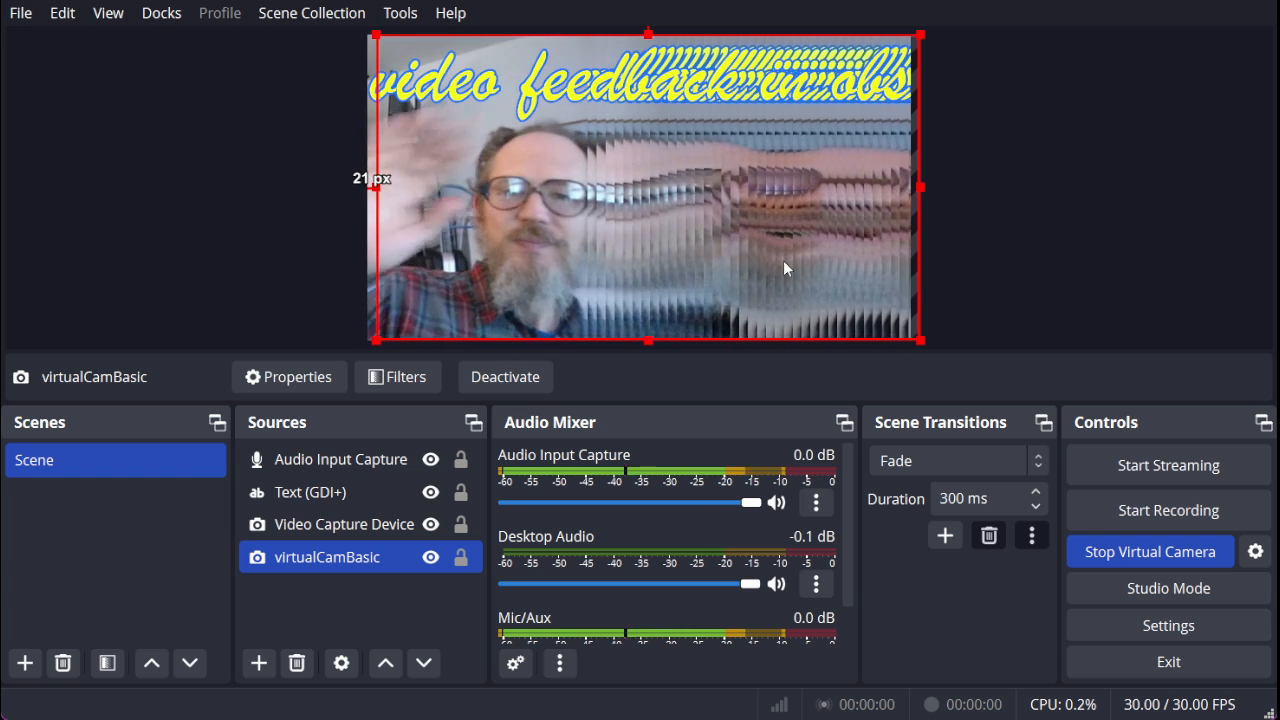
Move the Video Capture Device source so its right side lies about 776 px from the canvas's right edge.
click(504, 262)
drag(504, 262, 522, 241)
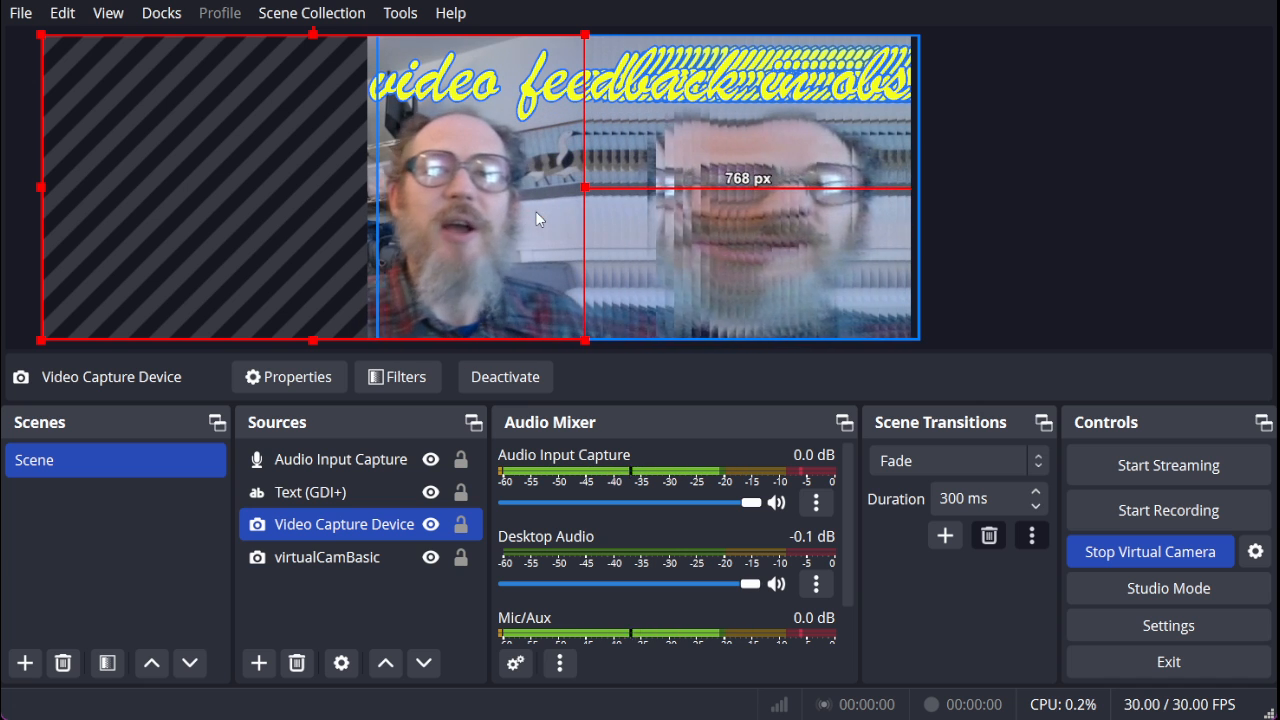
drag(515, 242, 511, 244)
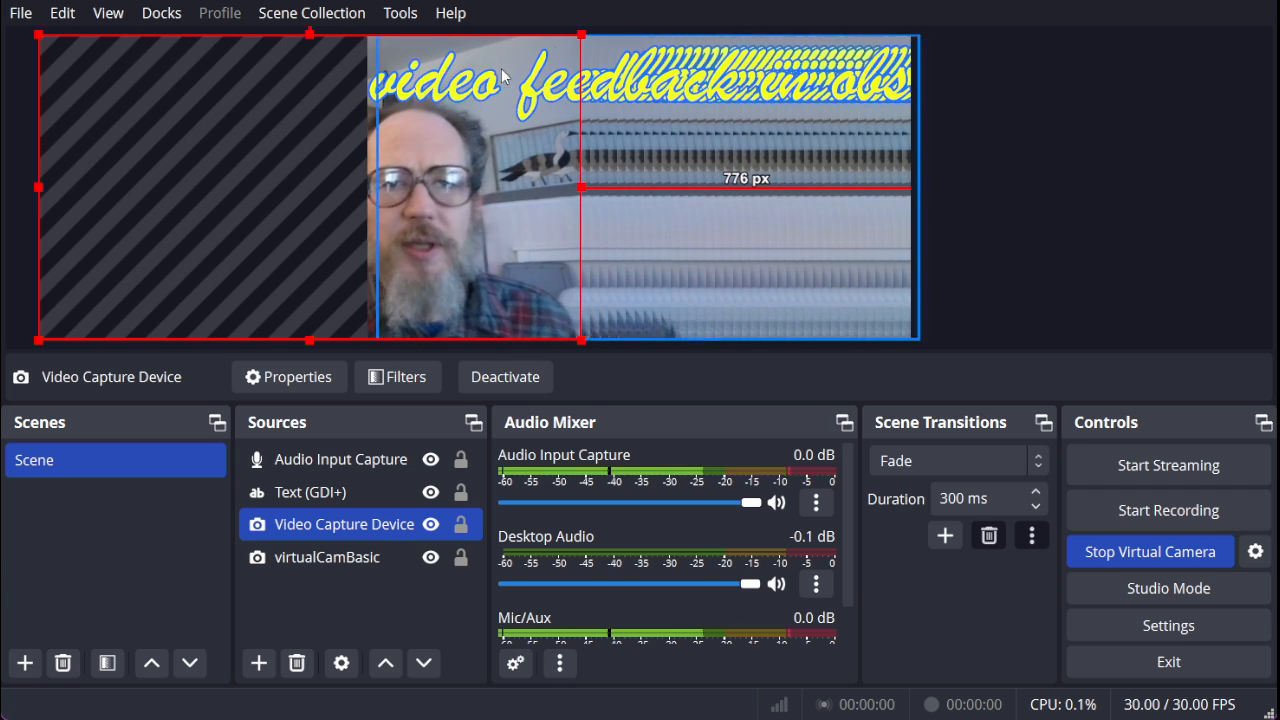
Move the text source back down so its upper edge aligns with the top of the canvas.
drag(531, 92, 532, 96)
click(538, 103)
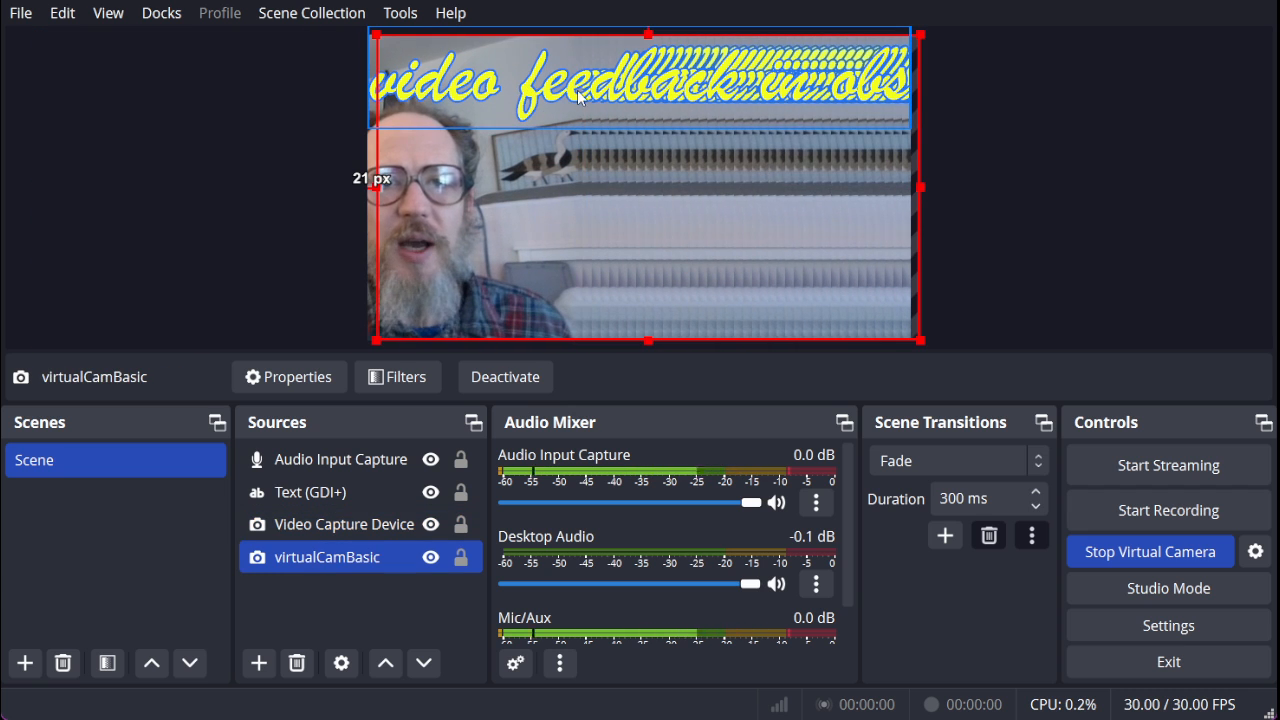
click(292, 494)
mouse_move(527, 95)
mouse_down()
mouse_move(522, 251)
mouse_move(518, 82)
mouse_move(520, 138)
mouse_move(532, 103)
mouse_move(524, 112)
mouse_move(521, 101)
mouse_up()
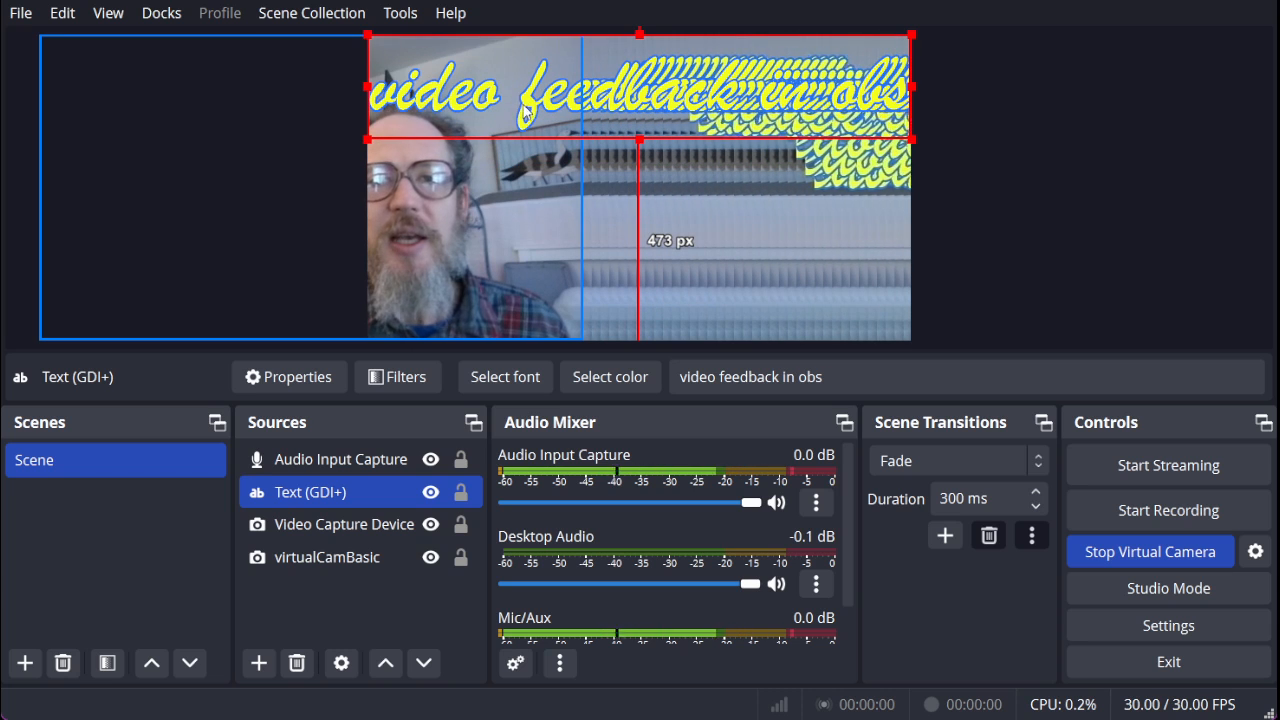
Try enlarging the text source to the full canvas height, and shrink it back to a strip spanning the canvas width.
click(307, 493)
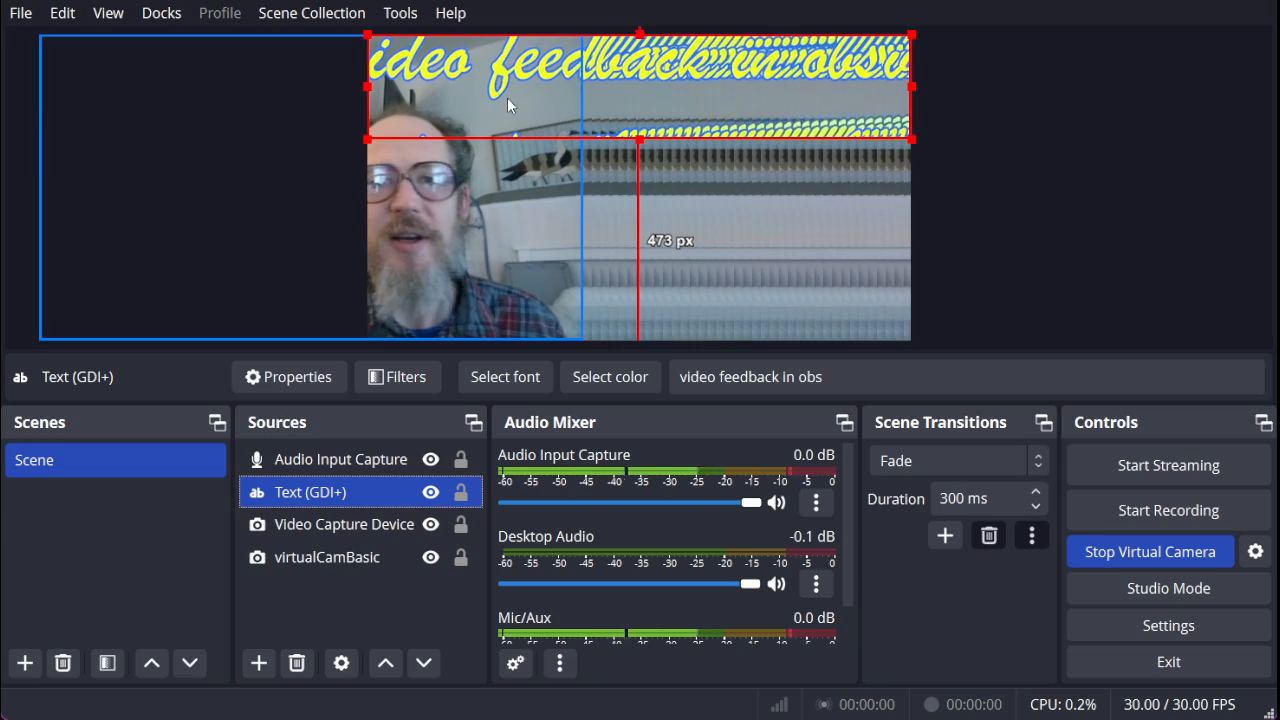
drag(639, 139, 658, 343)
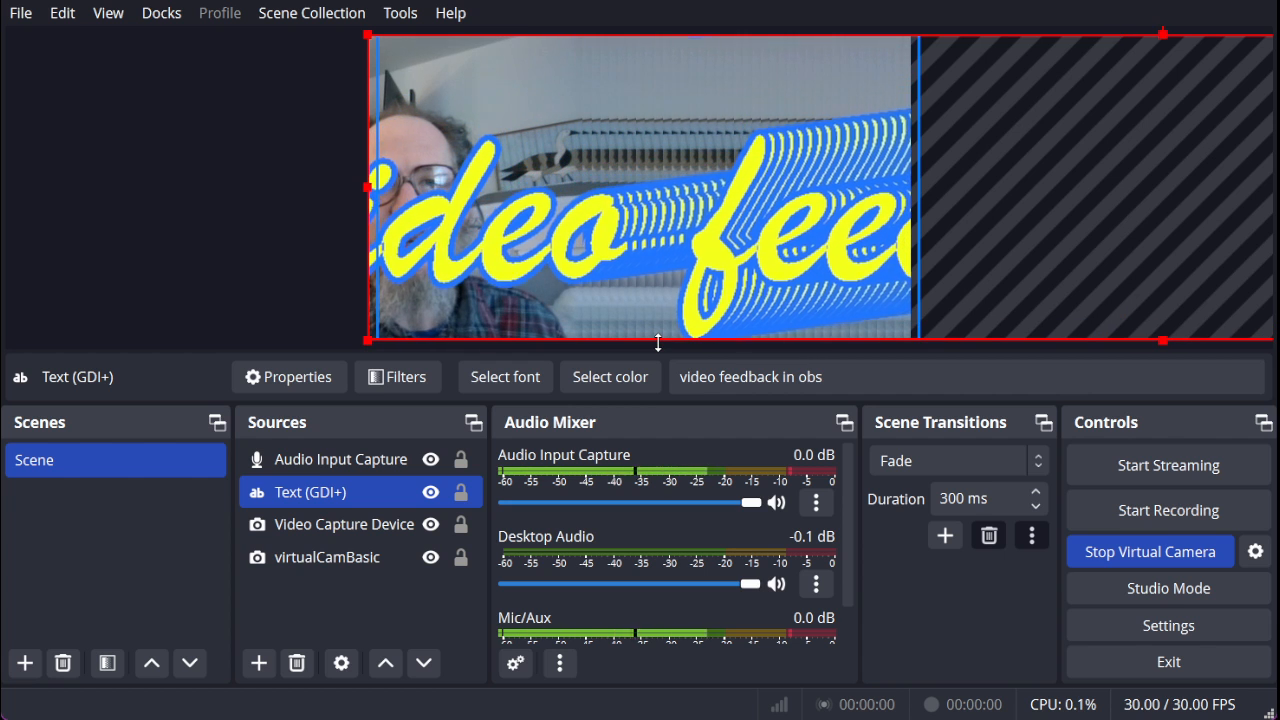
drag(658, 343, 644, 140)
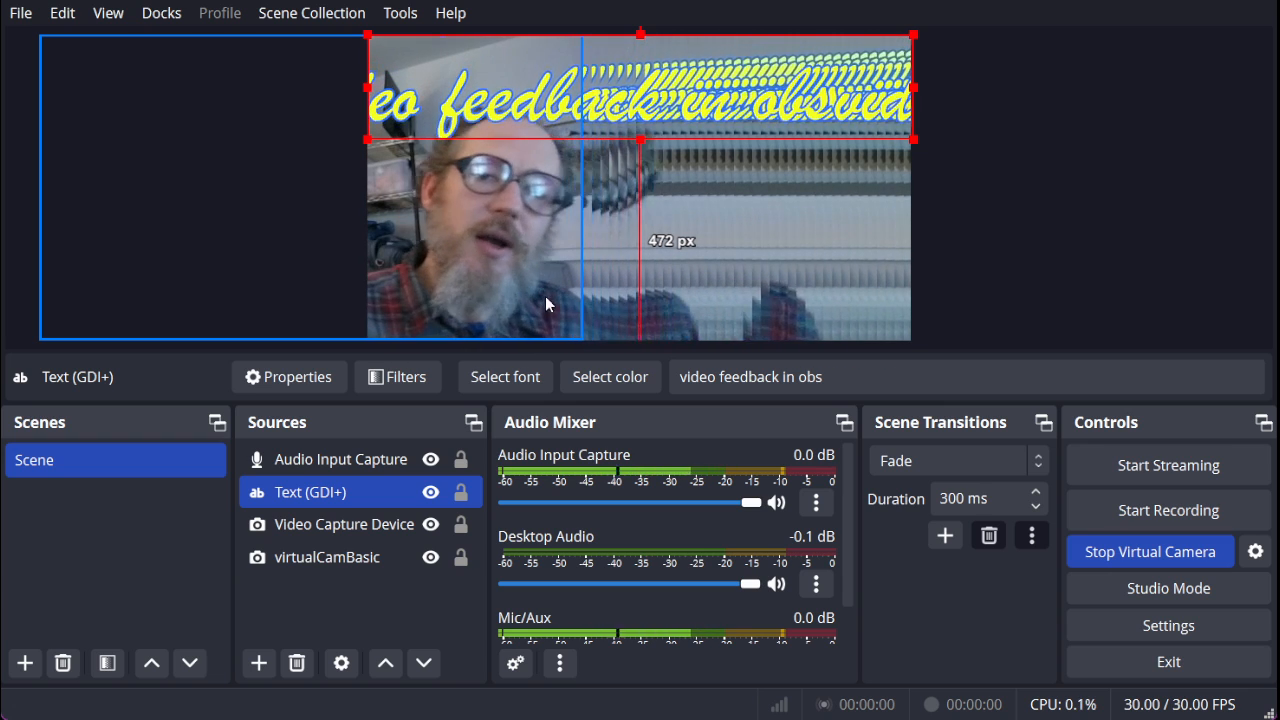
Open the filters of the virtualCamBasic source and shrink and reposition the filters window to uncover the canvas preview.
ctrl+click(330, 562)
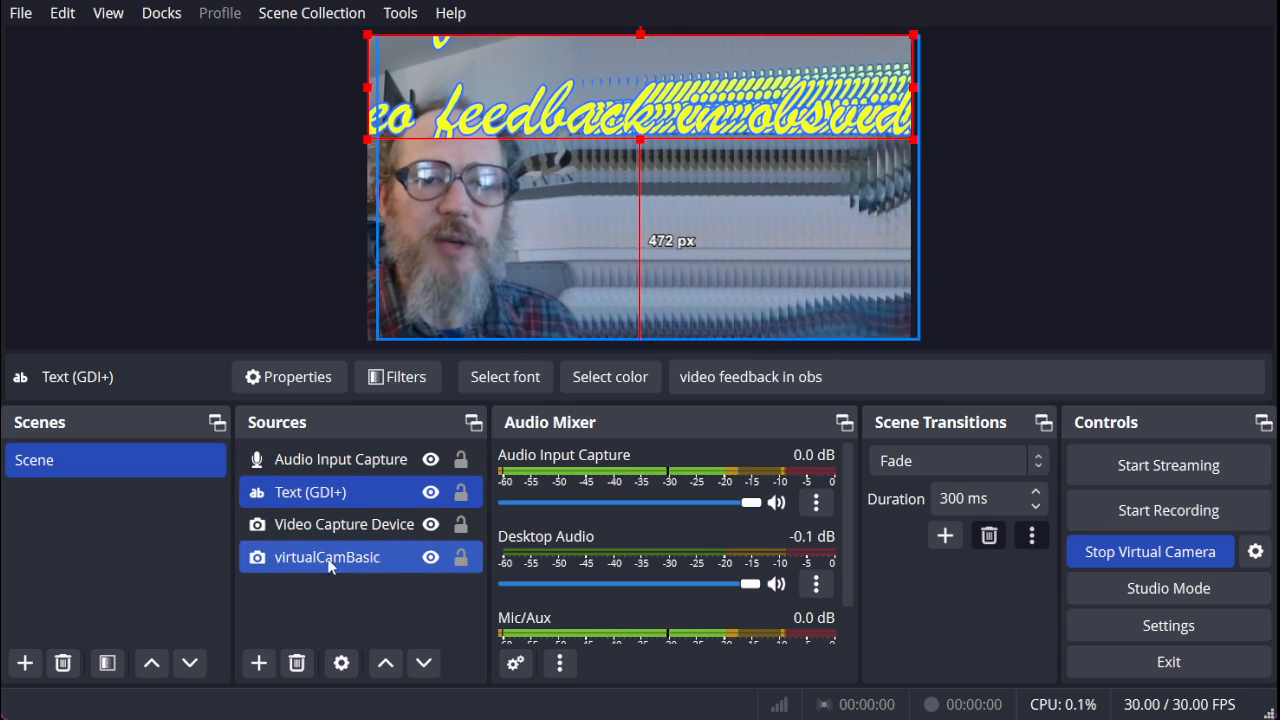
click(330, 558)
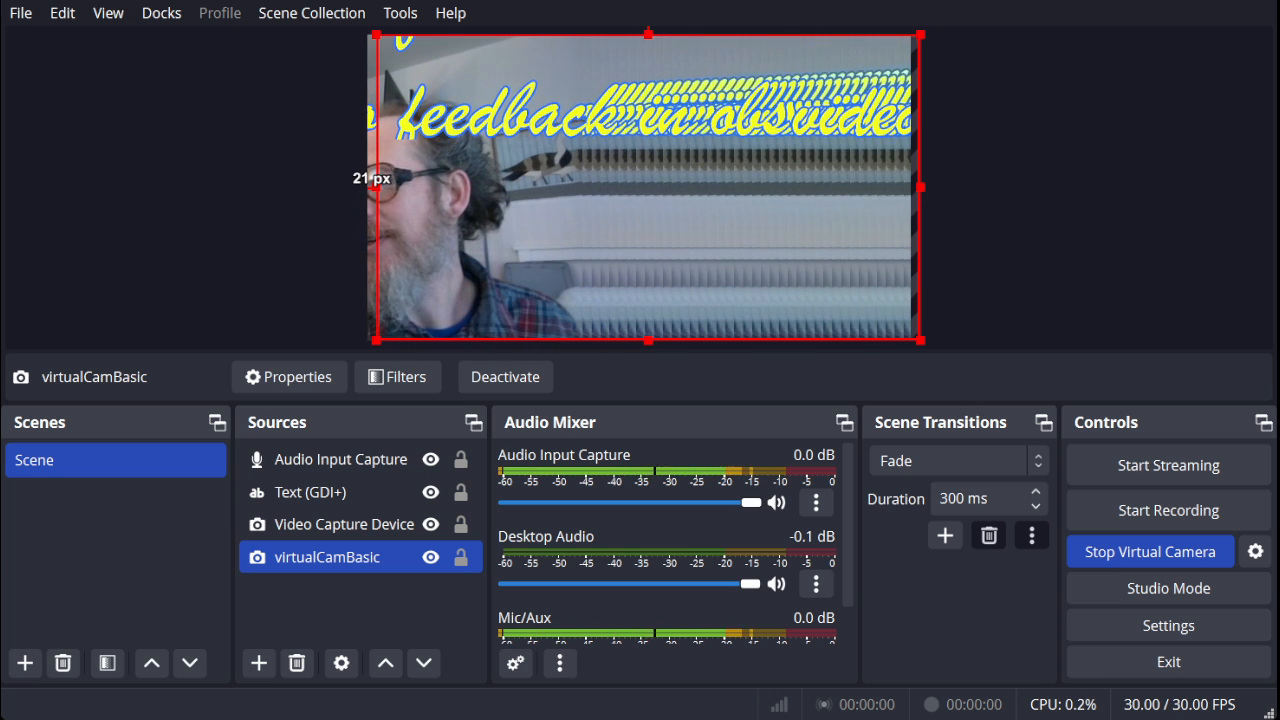
click(398, 377)
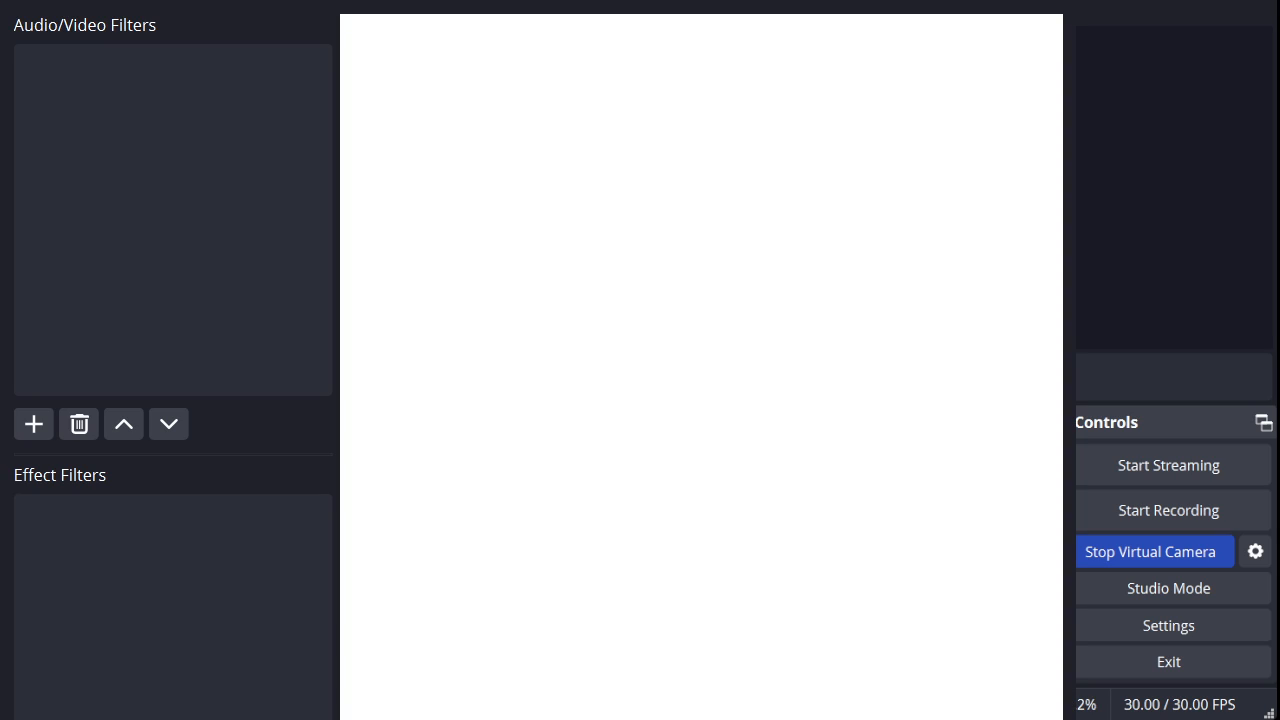
drag(540, 300, 635, 292)
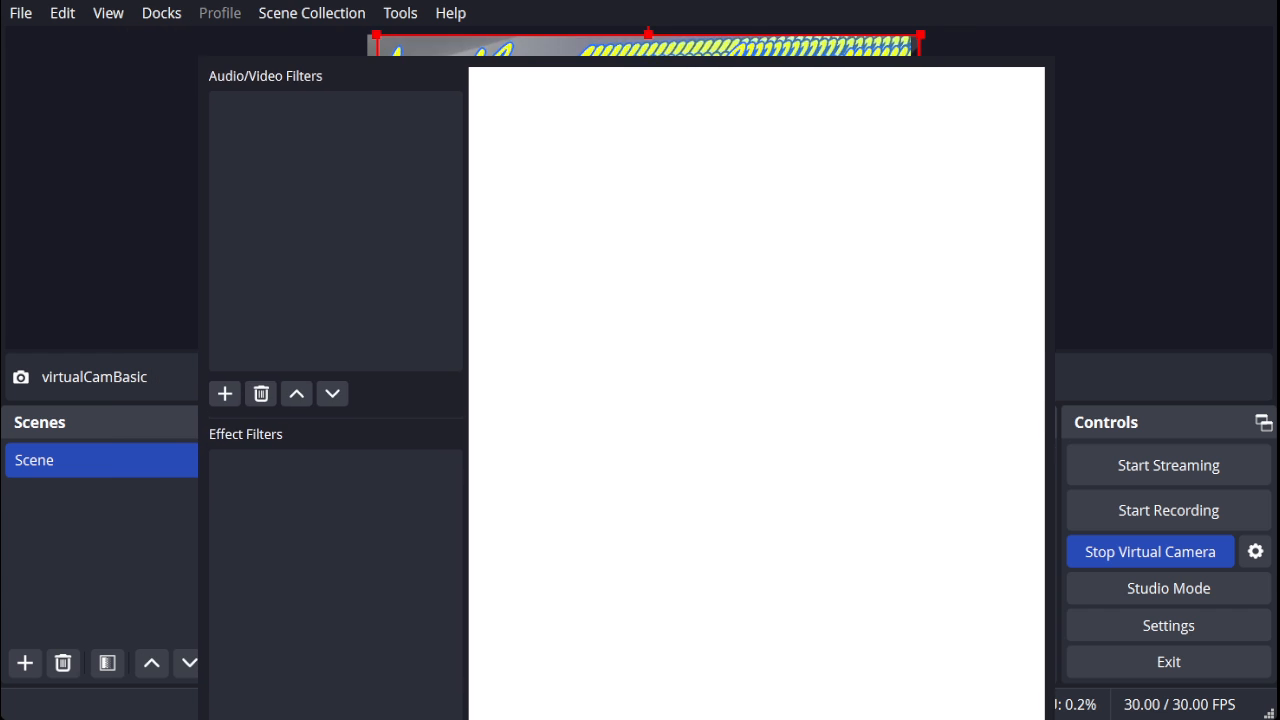
drag(626, 50, 931, 124)
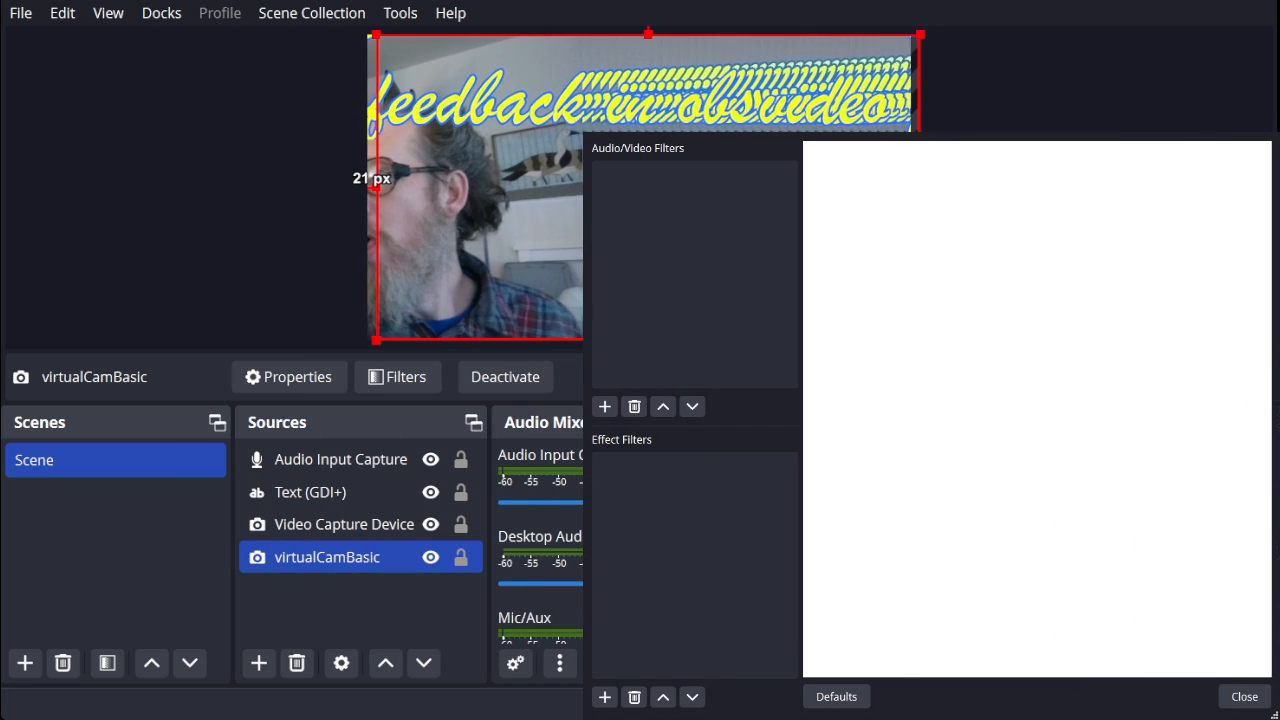
drag(583, 132, 664, 199)
mouse_move(970, 460)
mouse_down()
mouse_move(934, 460)
mouse_move(970, 460)
mouse_up()
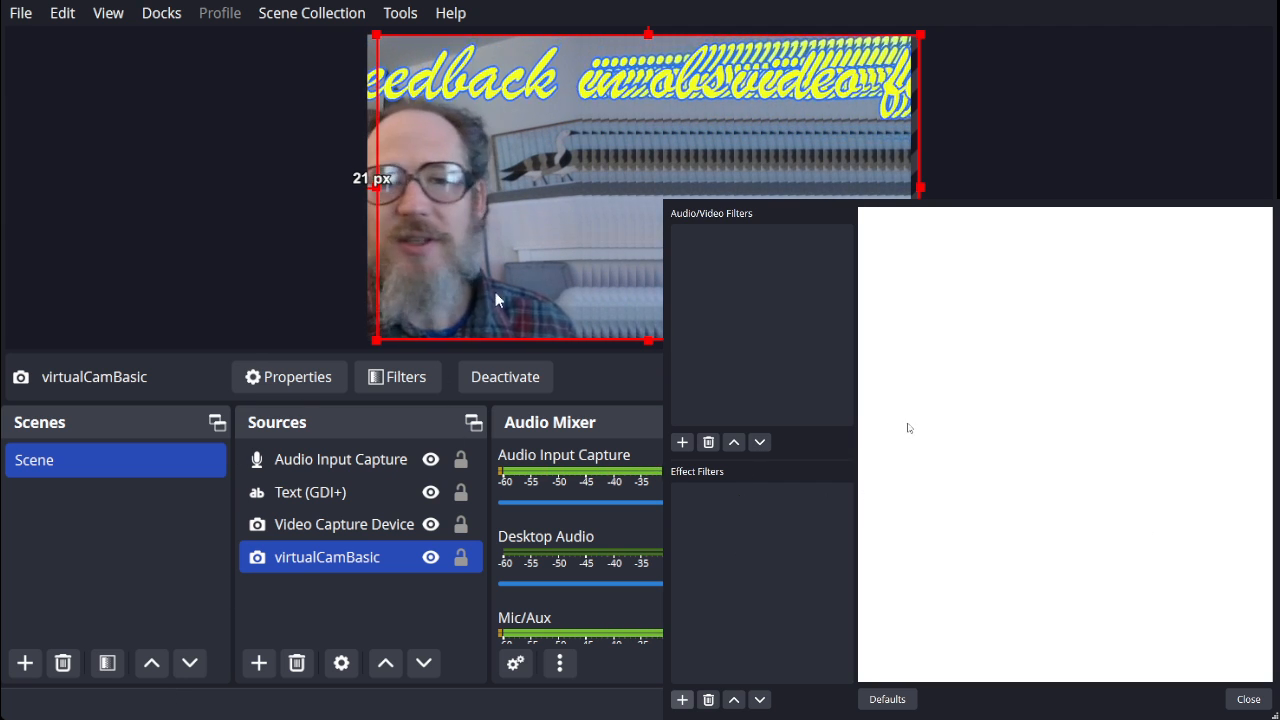
Add a Color Correction filter to virtualCamBasic, try brightness values between -0.0192 and 0.0301, and reset brightness to 0.0000.
click(928, 478)
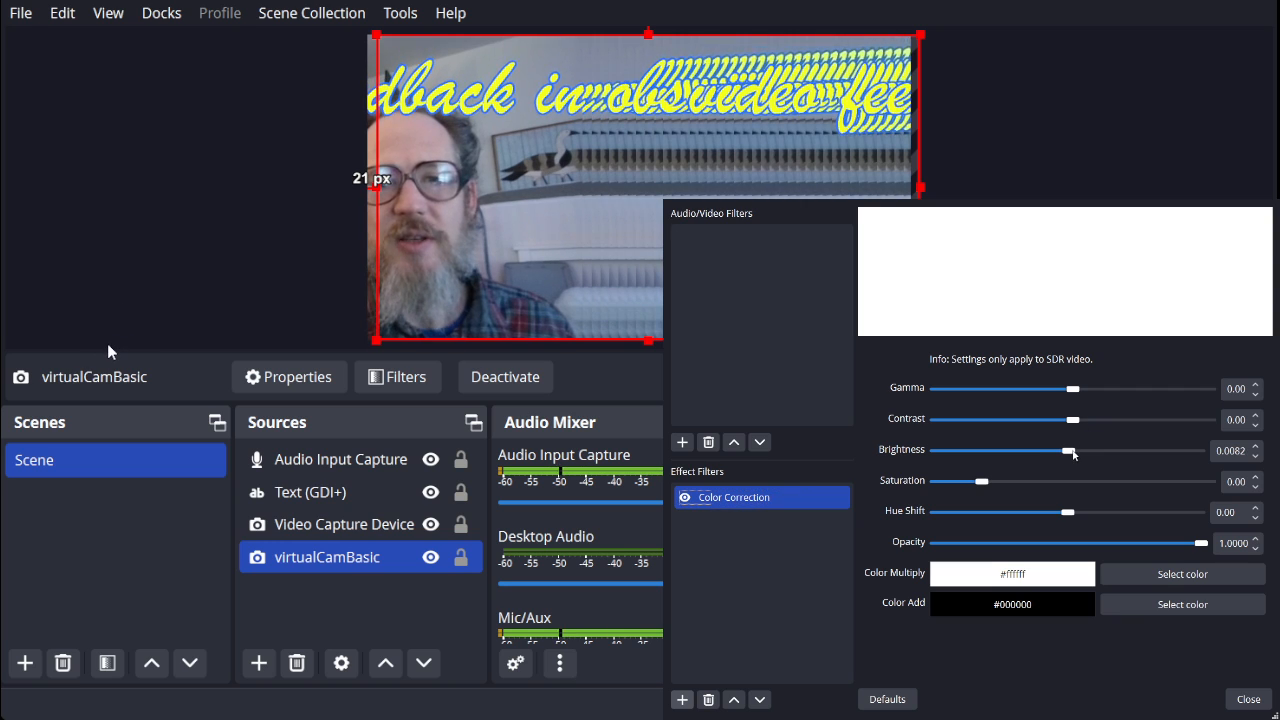
drag(1073, 455, 1069, 453)
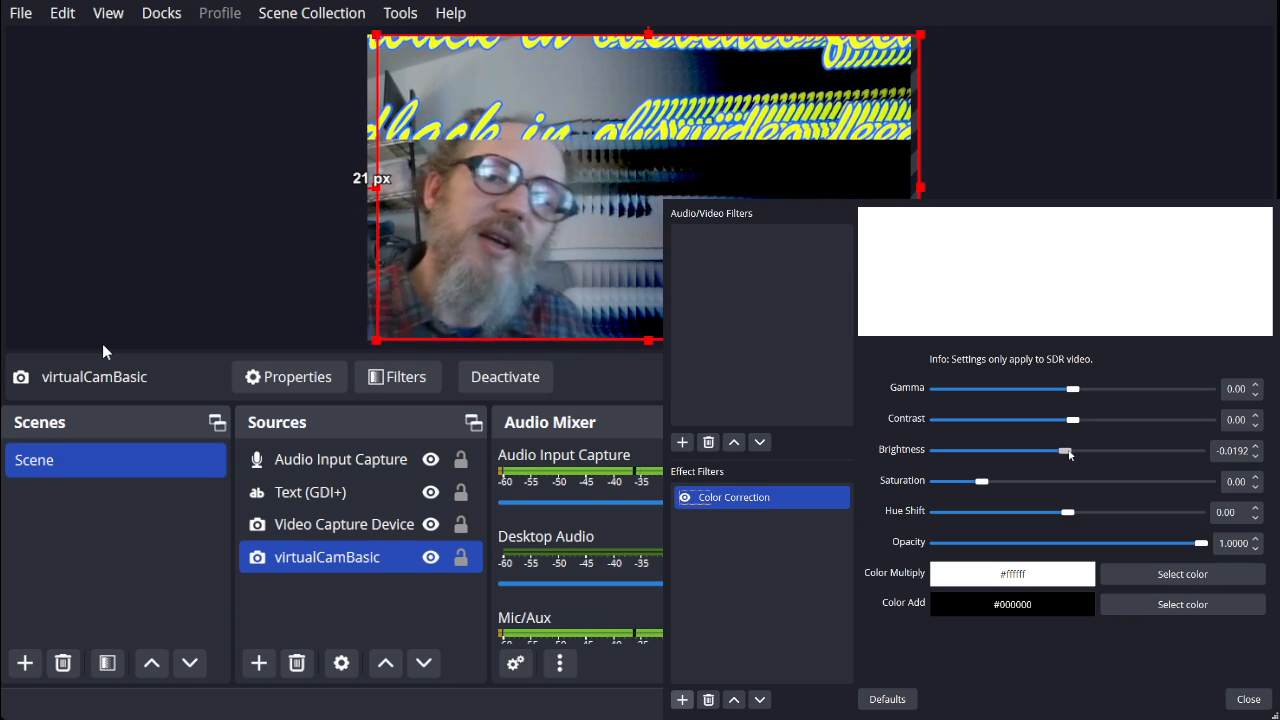
drag(1069, 453, 1070, 453)
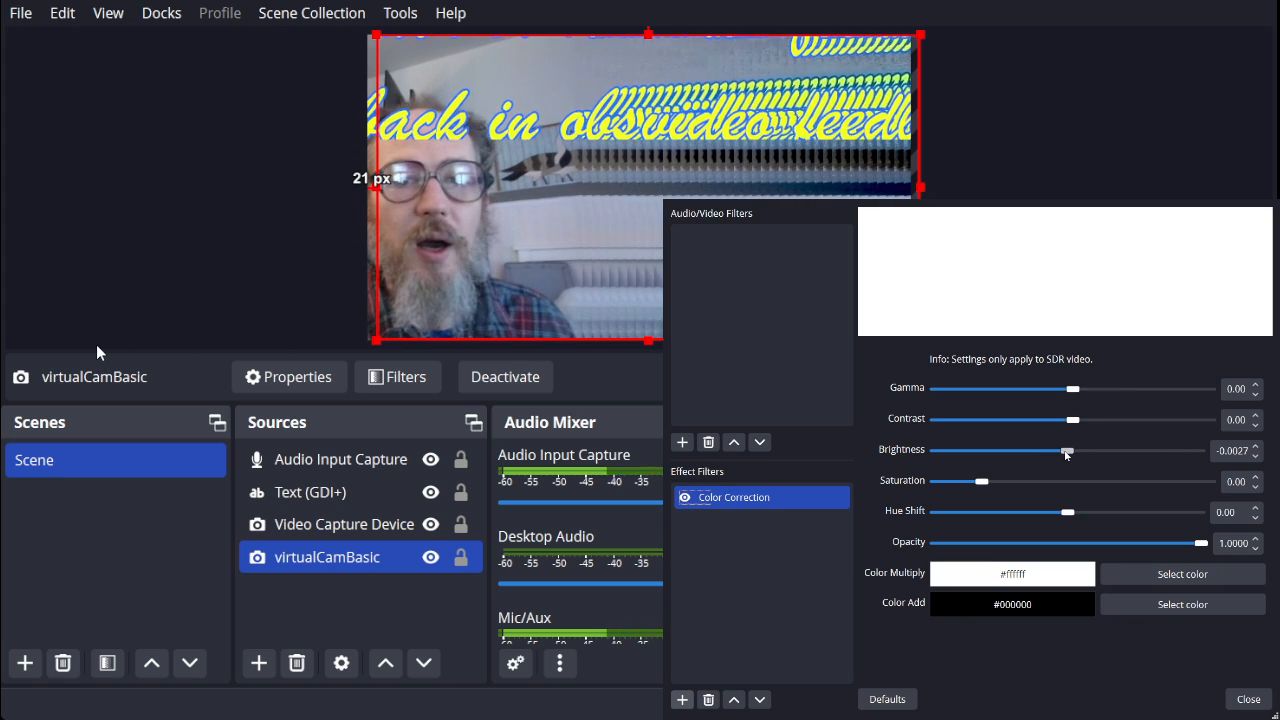
drag(1066, 455, 1070, 453)
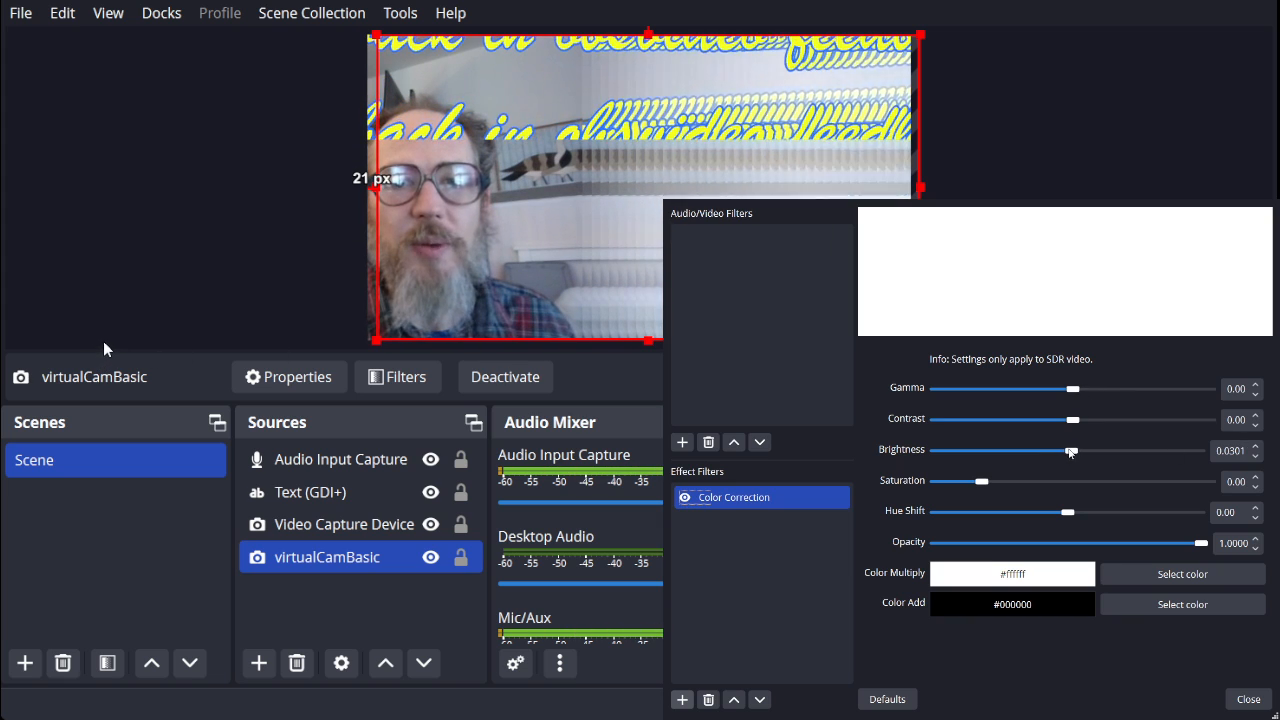
click(1230, 450)
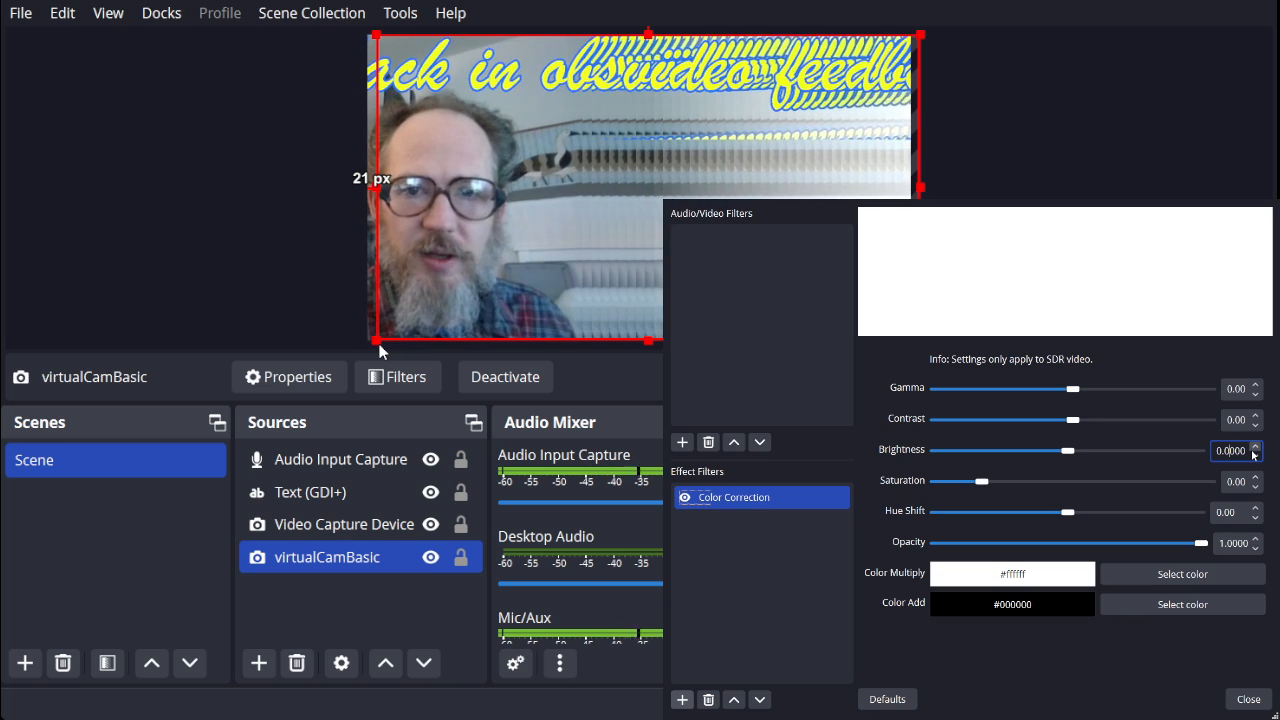
key(Escape)
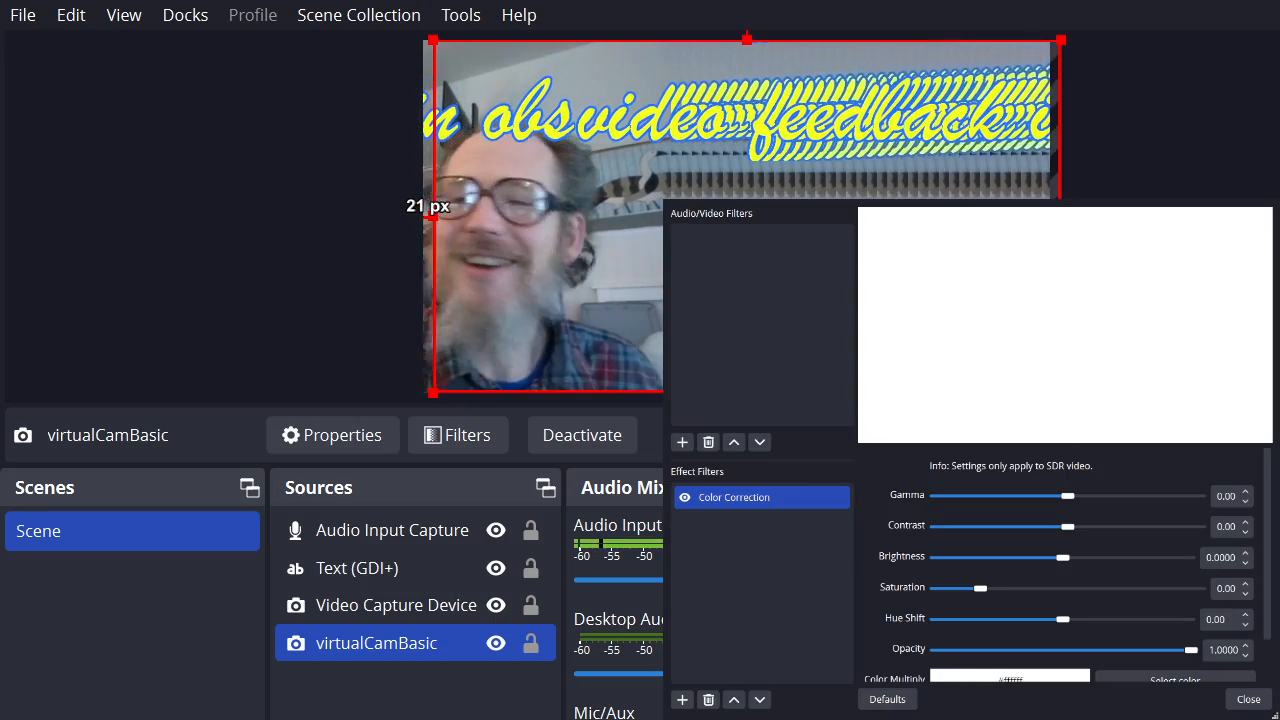
Shrink the filters window and adjust virtualCamBasic's Color Correction to about -0.1530 brightness and 0.51 gamma, trying -0.10 gamma first.
click(755, 199)
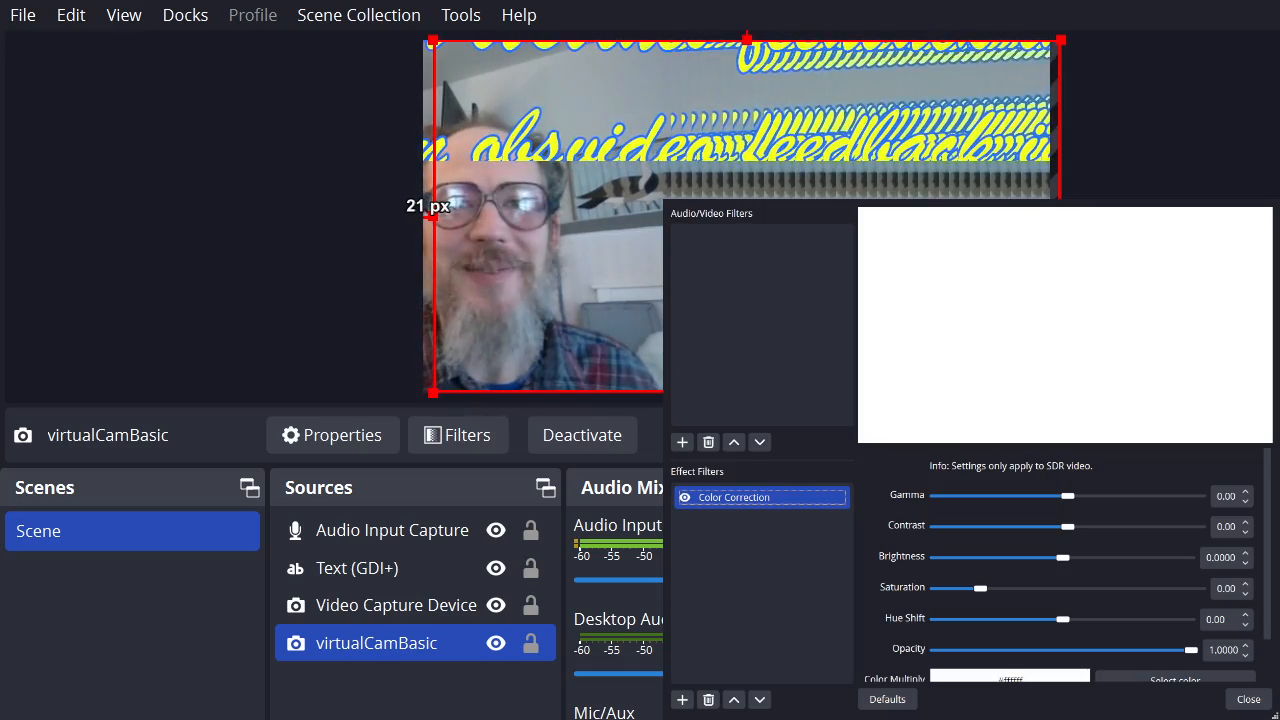
drag(1276, 717, 1226, 684)
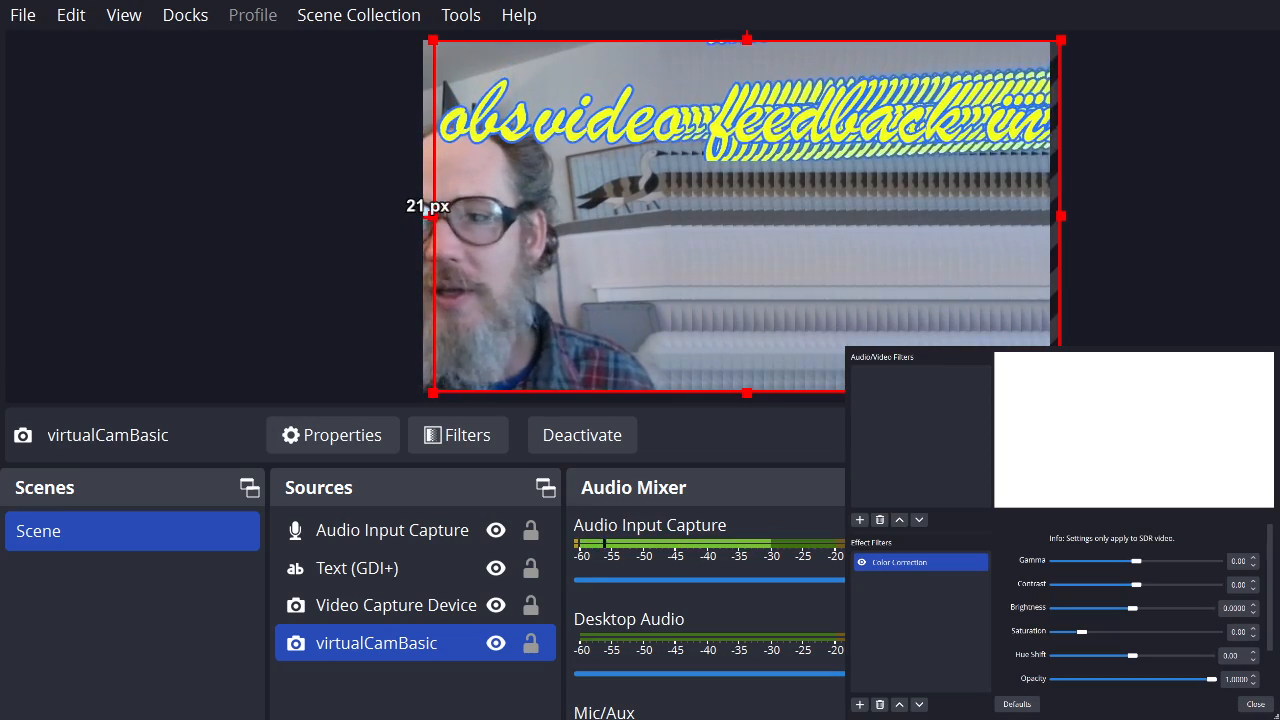
mouse_move(1136, 562)
mouse_down()
mouse_move(1163, 562)
mouse_move(1140, 562)
mouse_up()
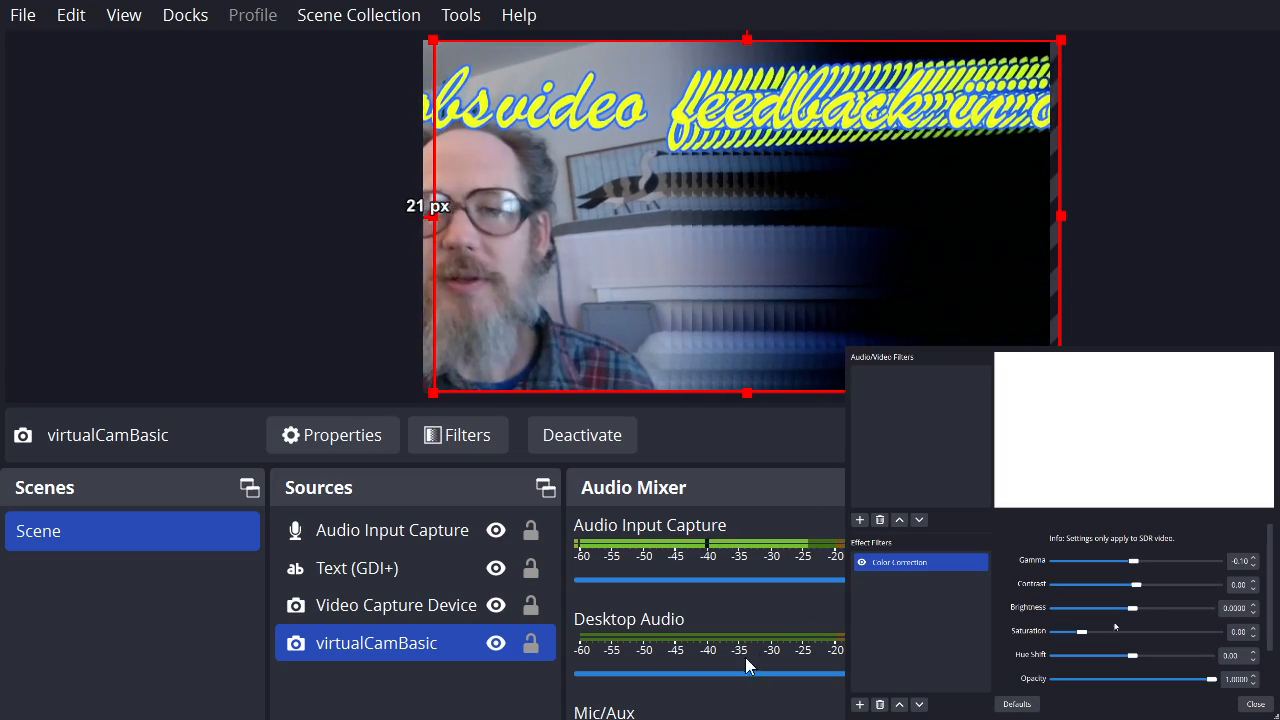
click(1134, 608)
drag(1134, 609, 1120, 608)
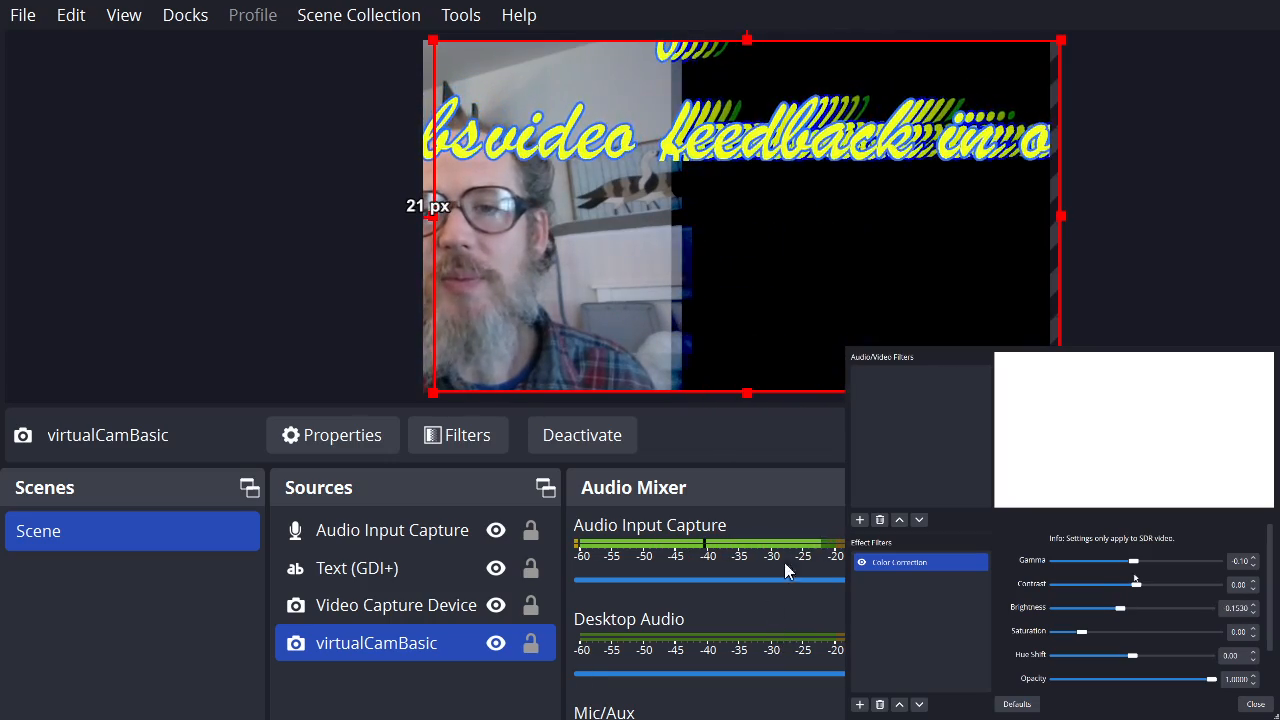
drag(1136, 565, 1153, 565)
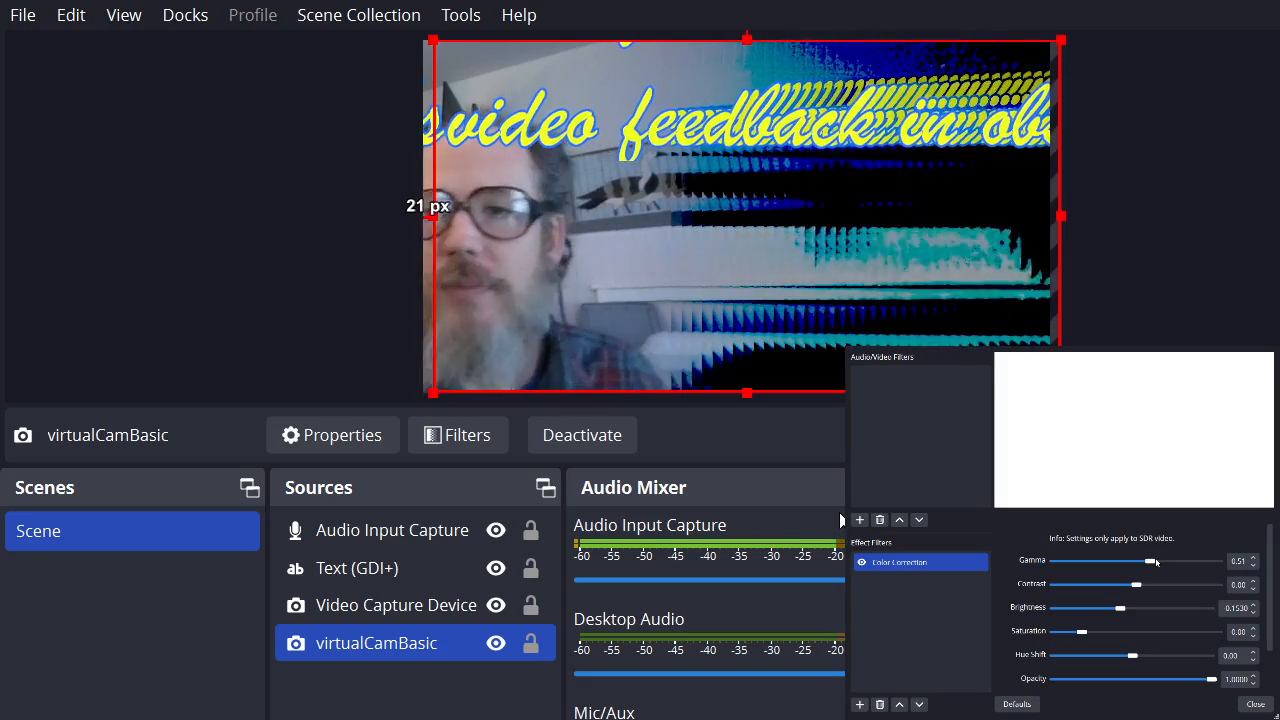
Set virtualCamBasic's Color Correction to 0.52 saturation, -40.36 hue shift and 0.47 gamma, trying 1.14 gamma first.
drag(1084, 632, 1096, 632)
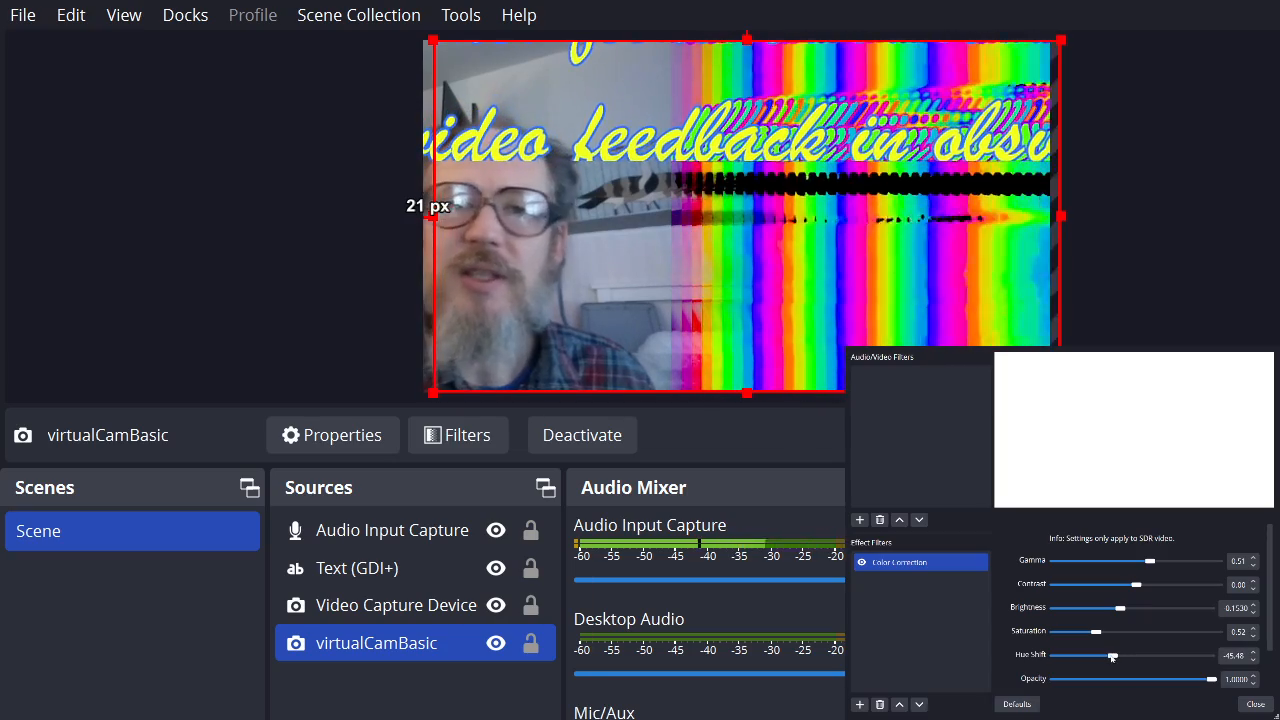
drag(1112, 658, 1115, 656)
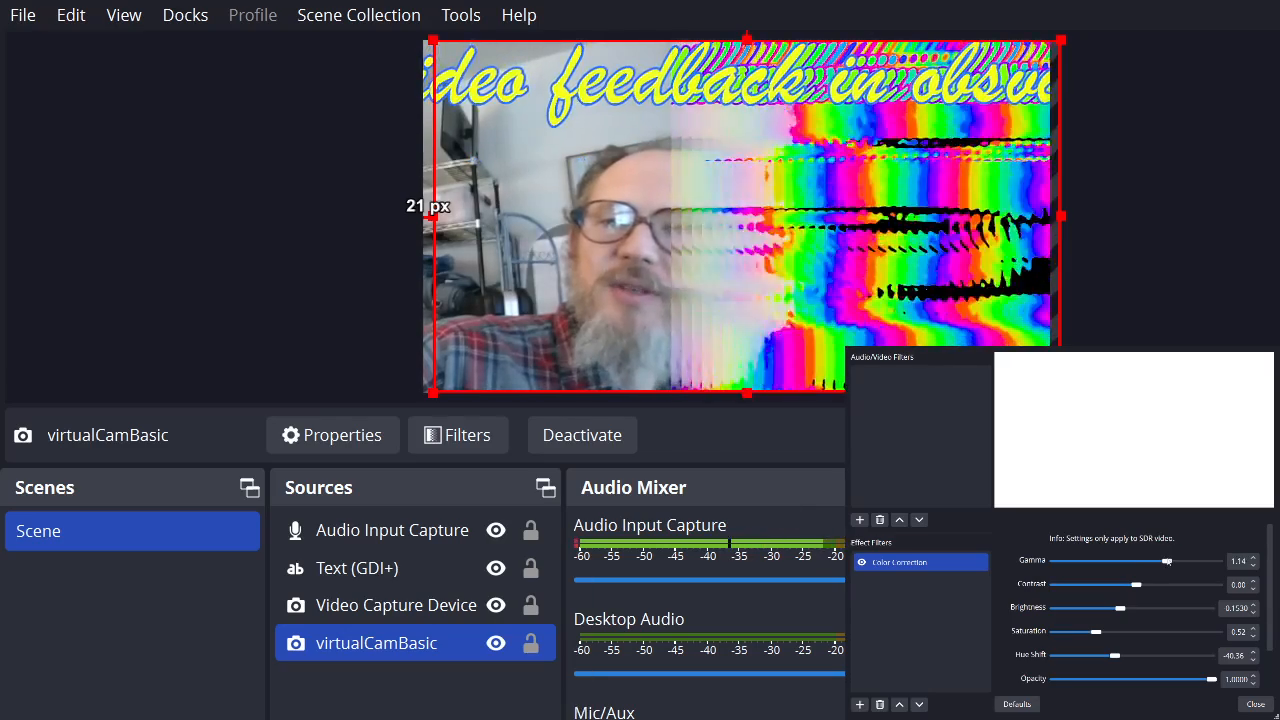
drag(1150, 561, 1149, 562)
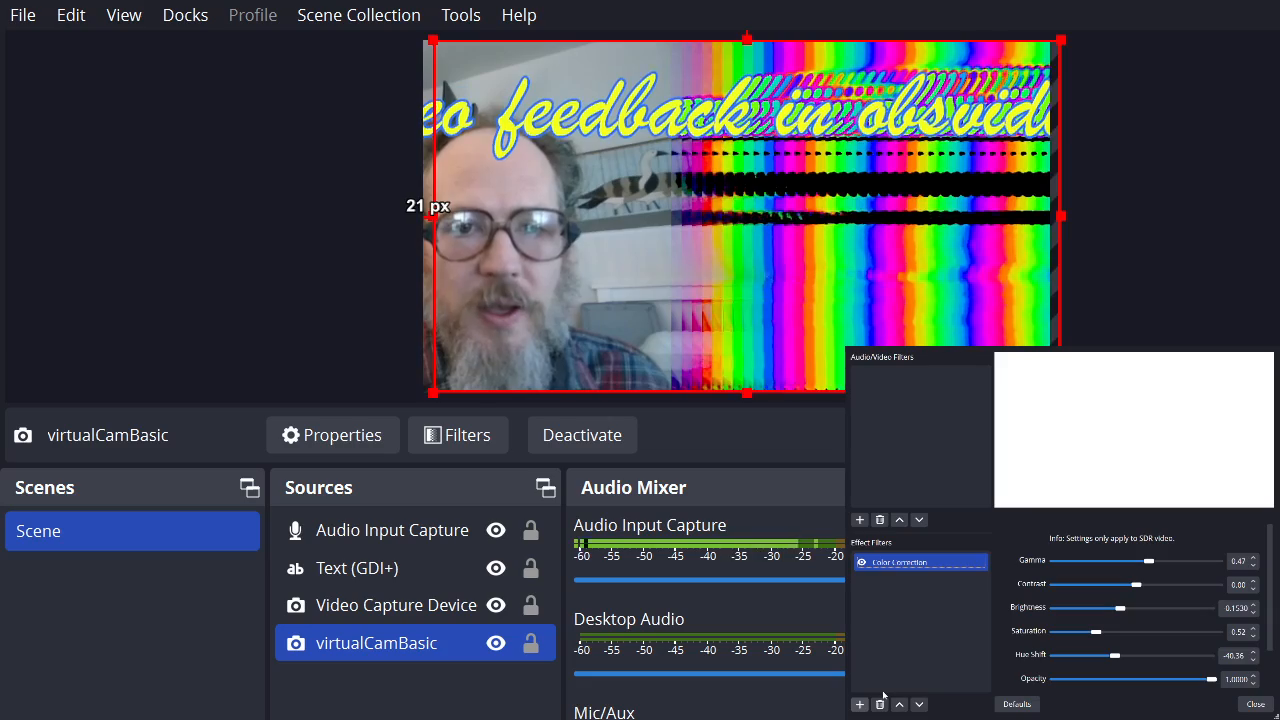
Add a Sharpen filter to virtualCamBasic below the Color Correction and close the filters window.
click(883, 692)
click(1034, 552)
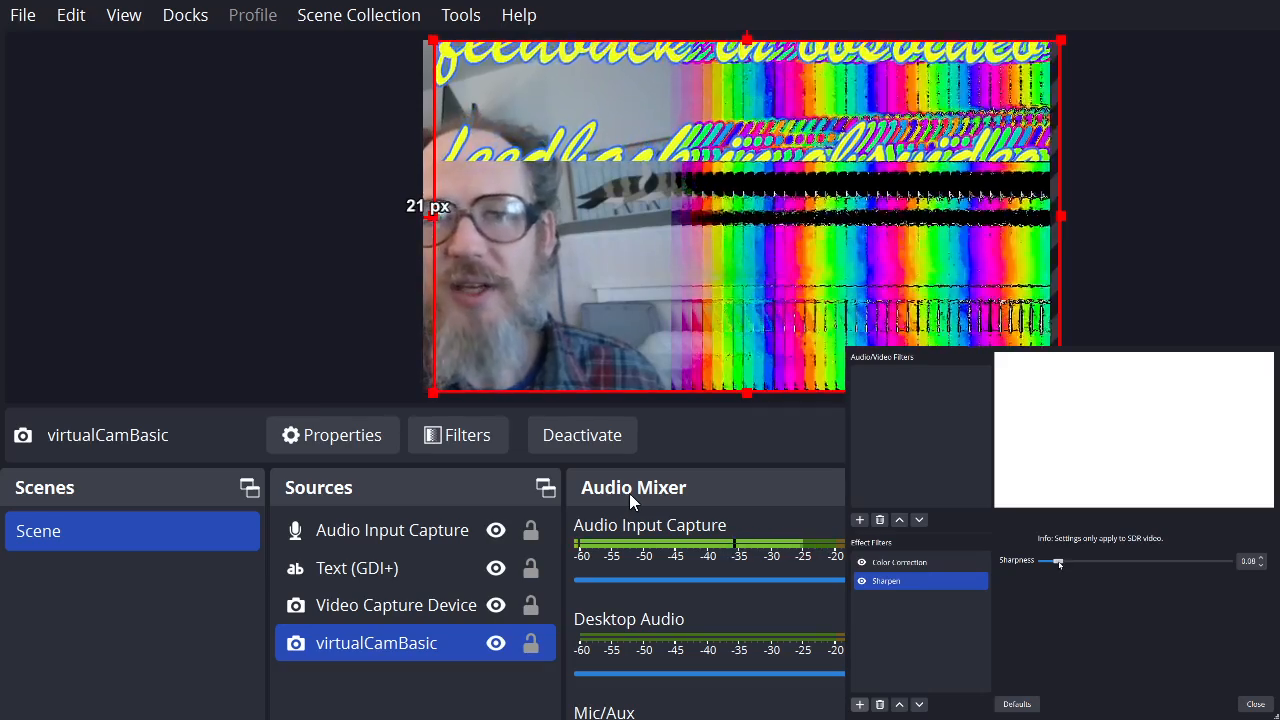
click(1255, 704)
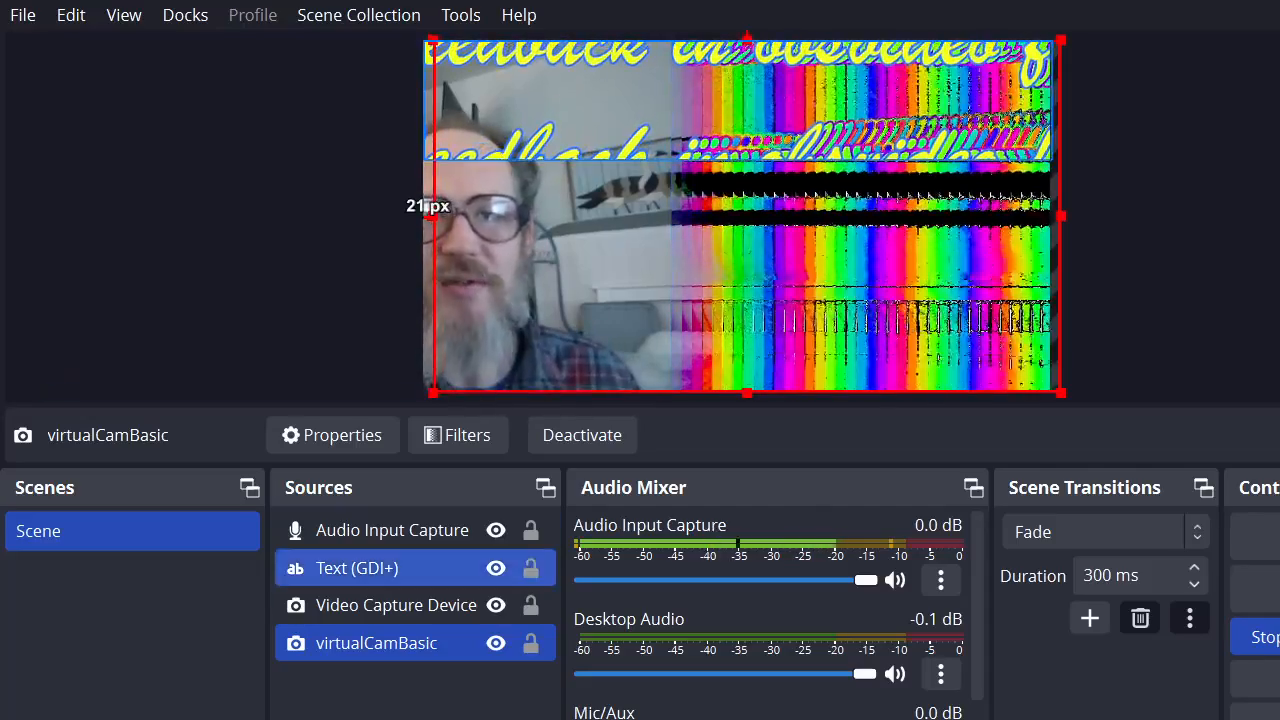
Select the Video Capture Device source and hide it in the scene.
click(451, 287)
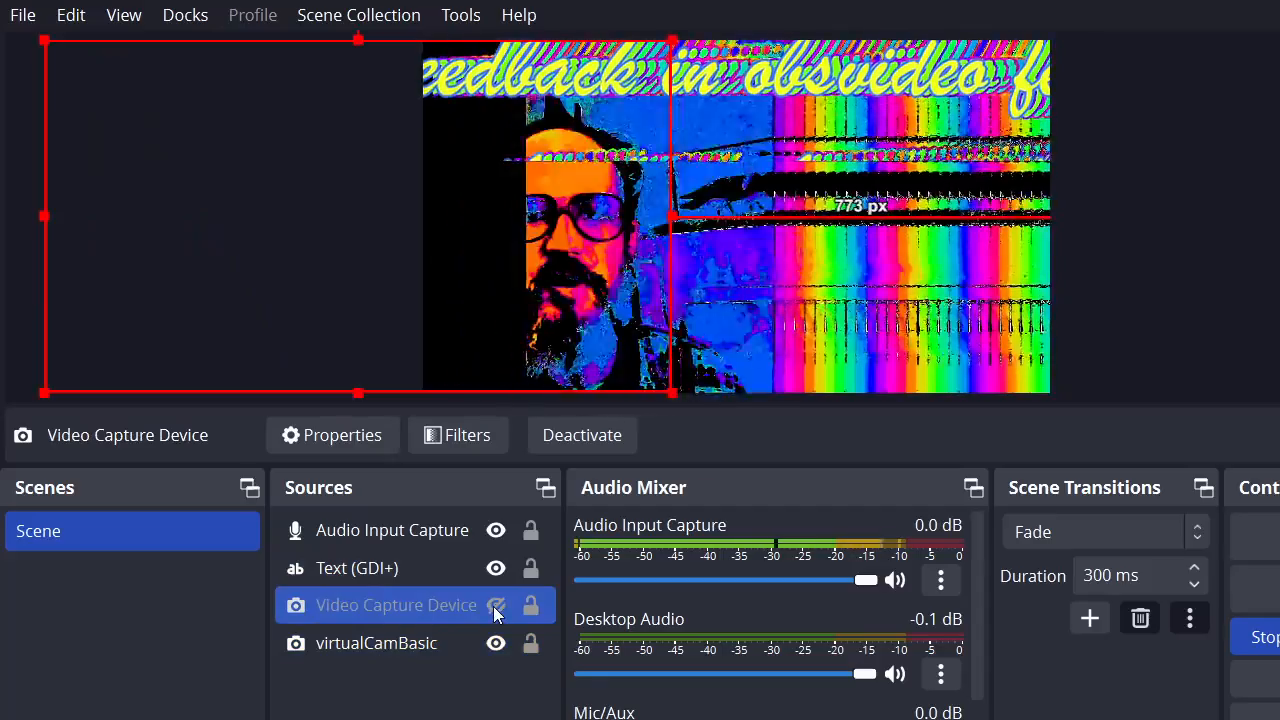
ctrl+click(466, 628)
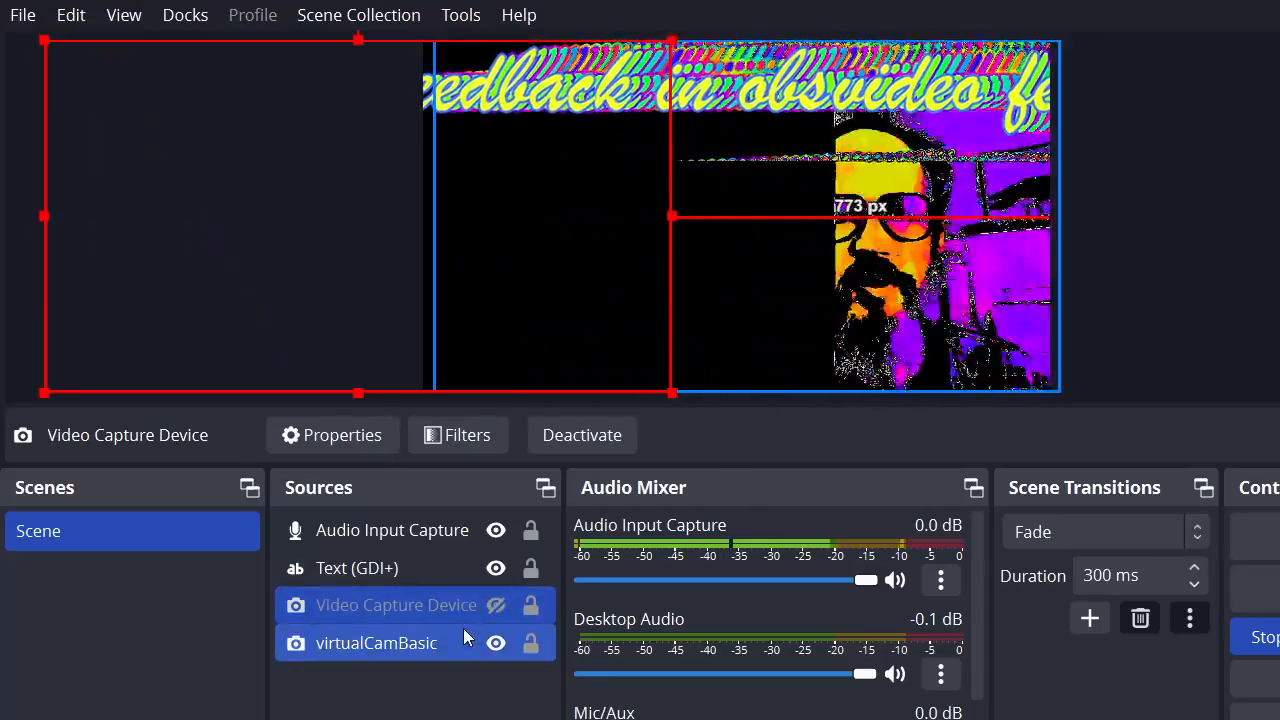
click(403, 613)
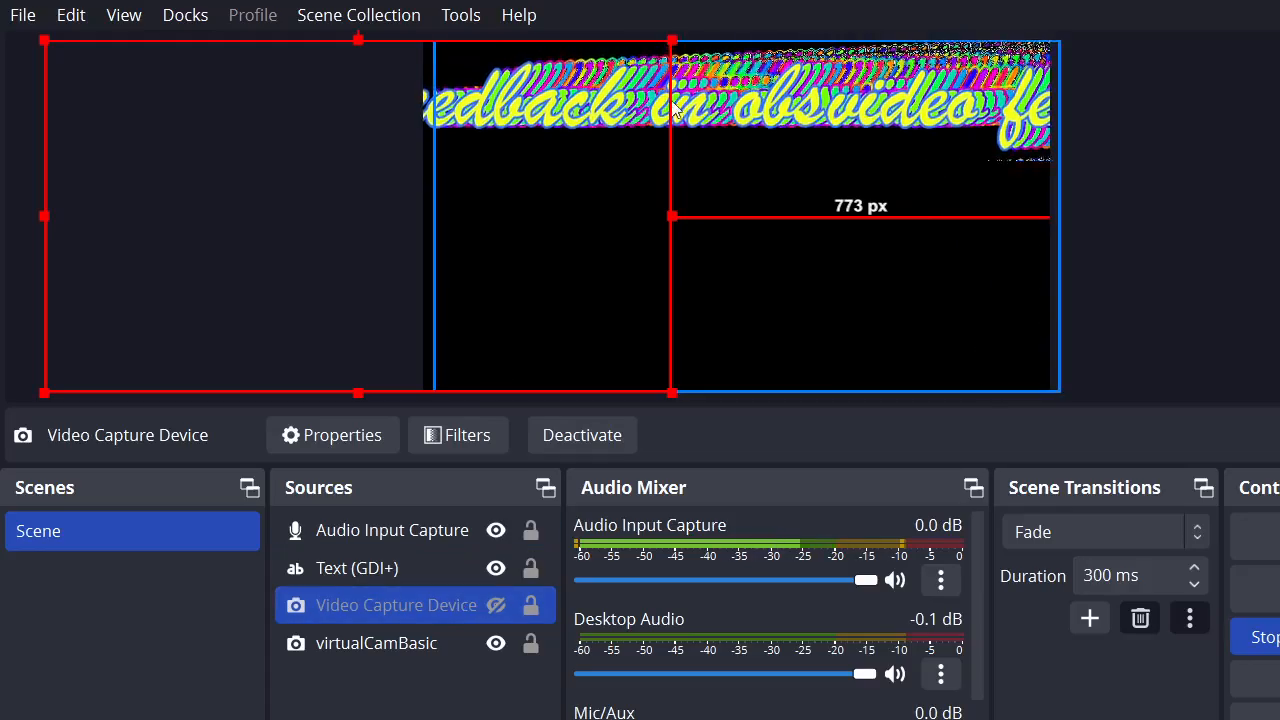
Lower and enlarge the text source, placing it about 120 px below the canvas top and 53 px from its right edge.
drag(679, 107, 637, 207)
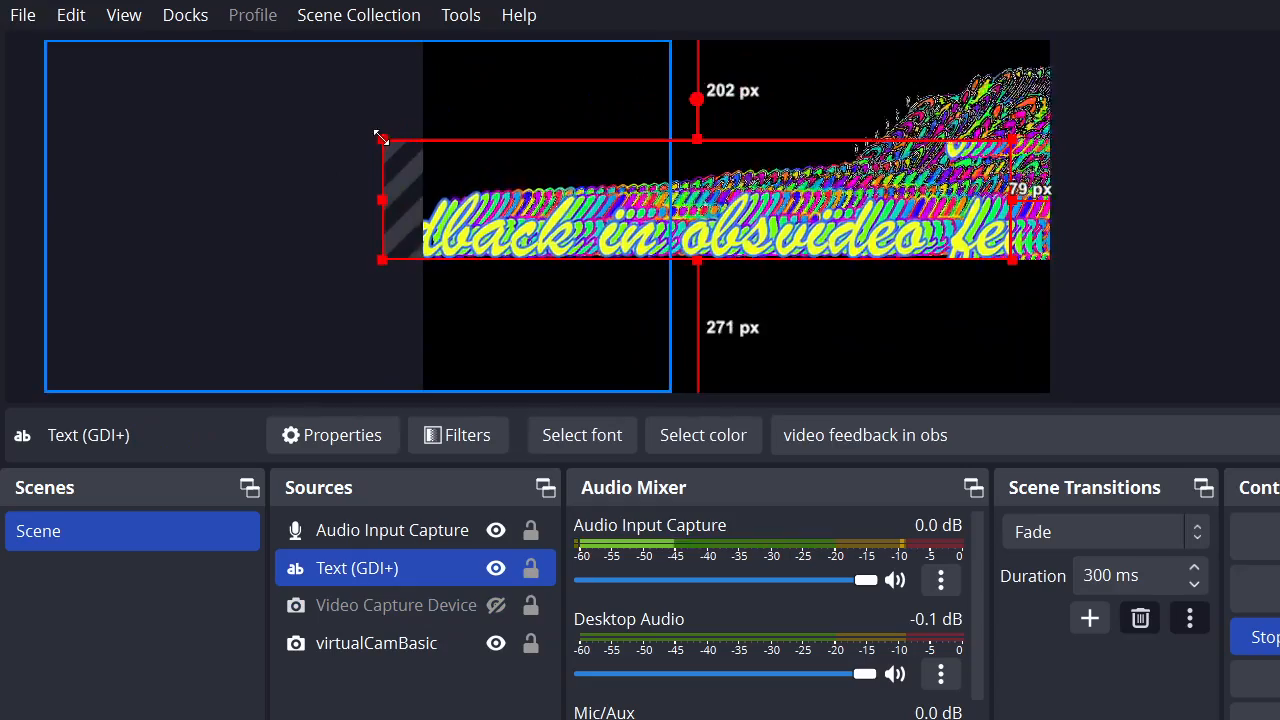
drag(374, 141, 257, 69)
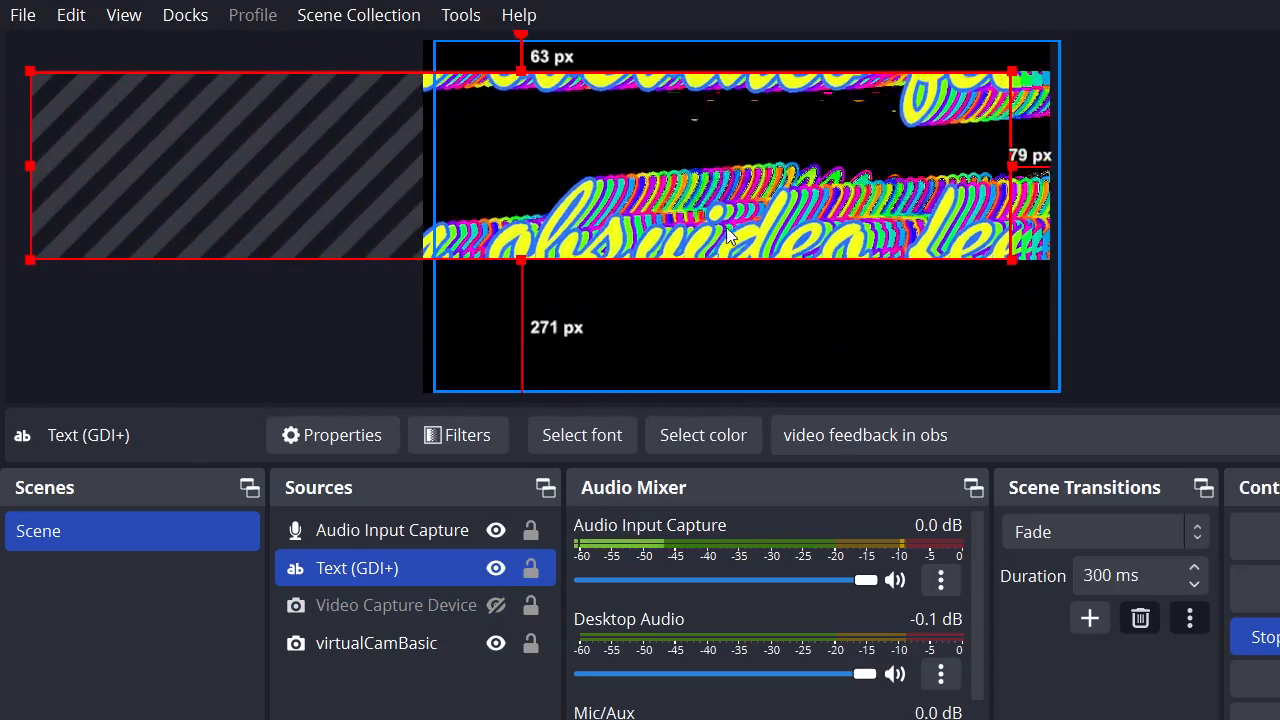
drag(731, 233, 745, 261)
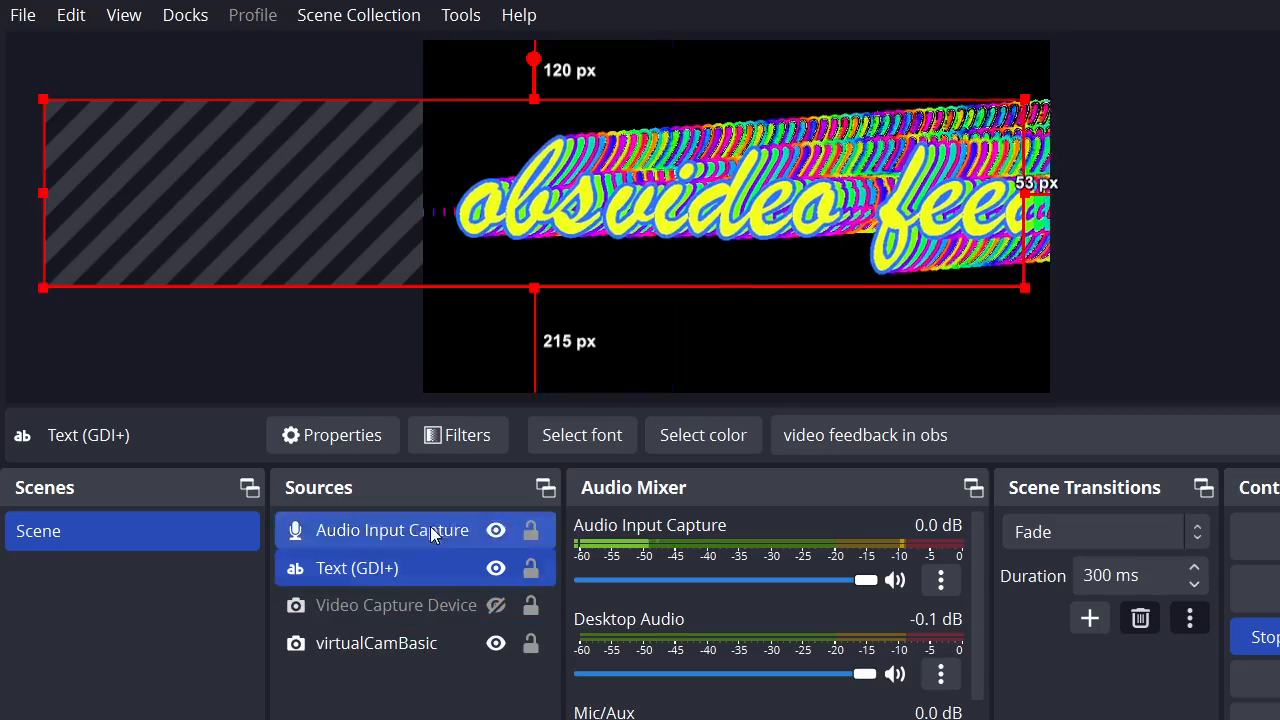
Align virtualCamBasic with the canvas edges and try slight shifts of its position.
click(746, 344)
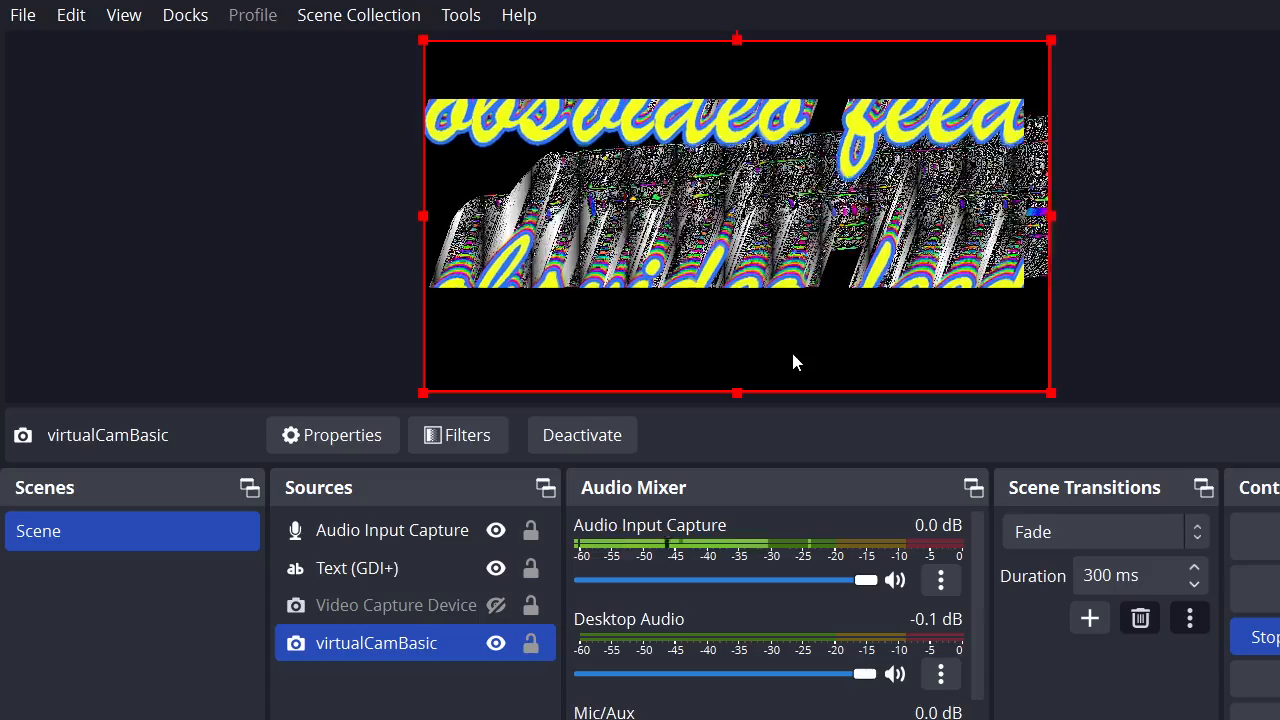
mouse_move(793, 355)
mouse_down()
mouse_move(792, 390)
mouse_move(791, 331)
mouse_move(819, 336)
mouse_move(805, 347)
mouse_up()
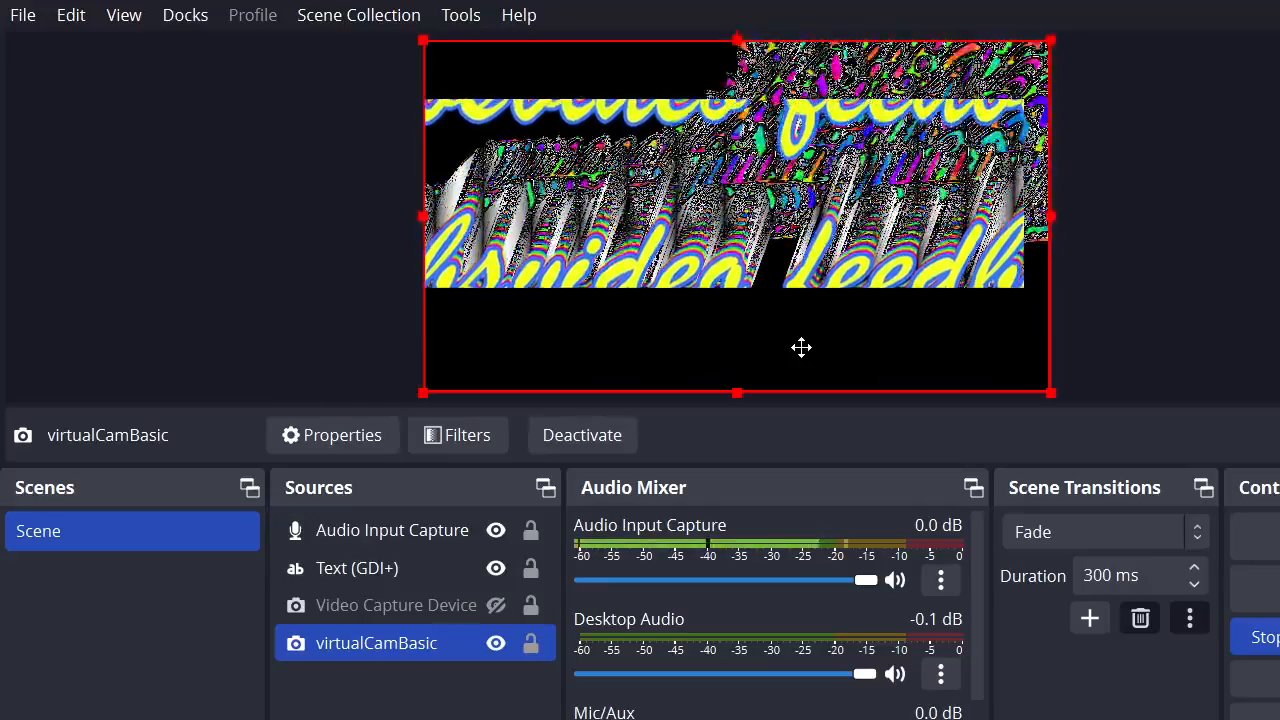
drag(802, 347, 800, 347)
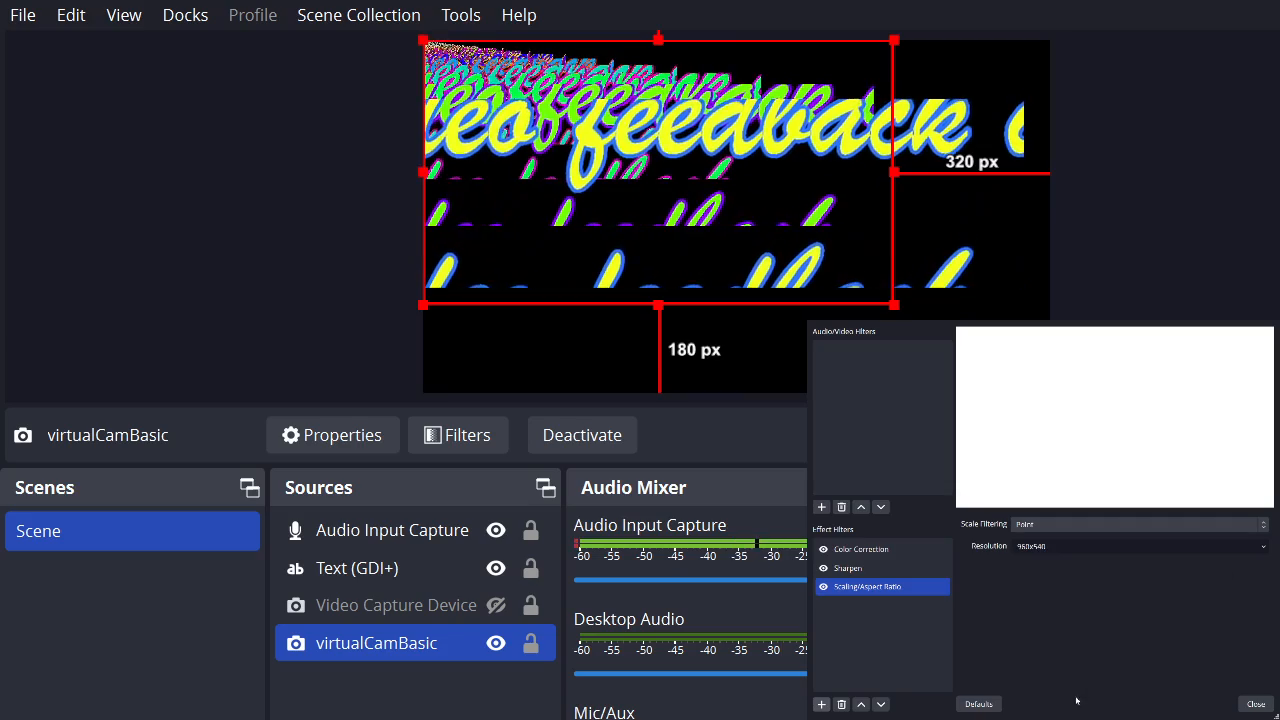
Set virtualCamBasic's Scaling/Aspect Ratio filter to 853x480 resolution with Lanczos scale filtering, and close the filters window.
scroll(1165, 550, down, 1)
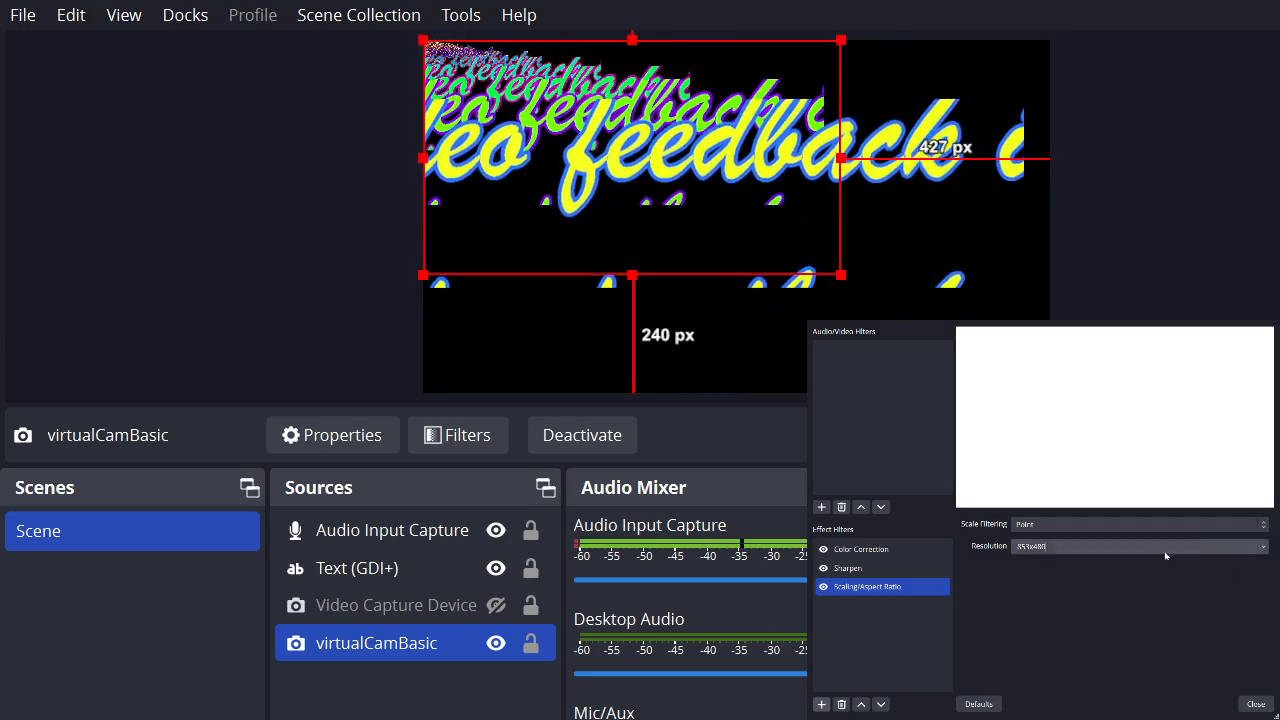
click(1108, 573)
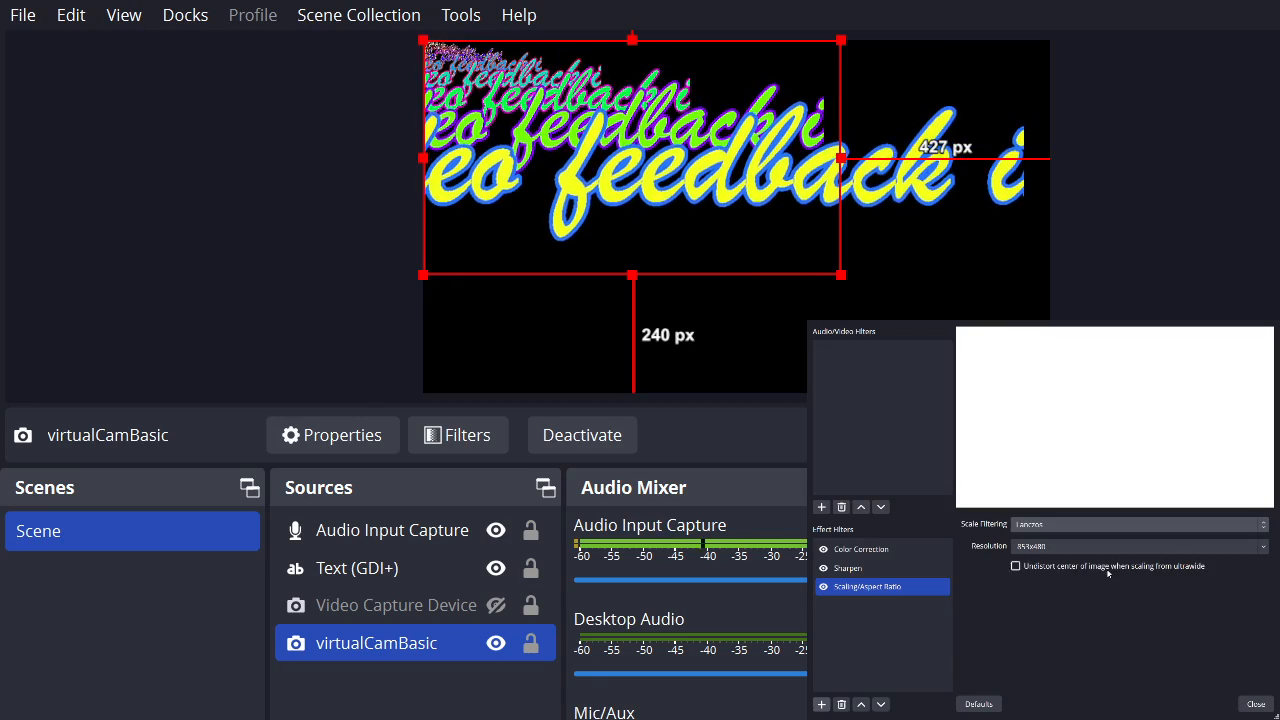
click(1256, 704)
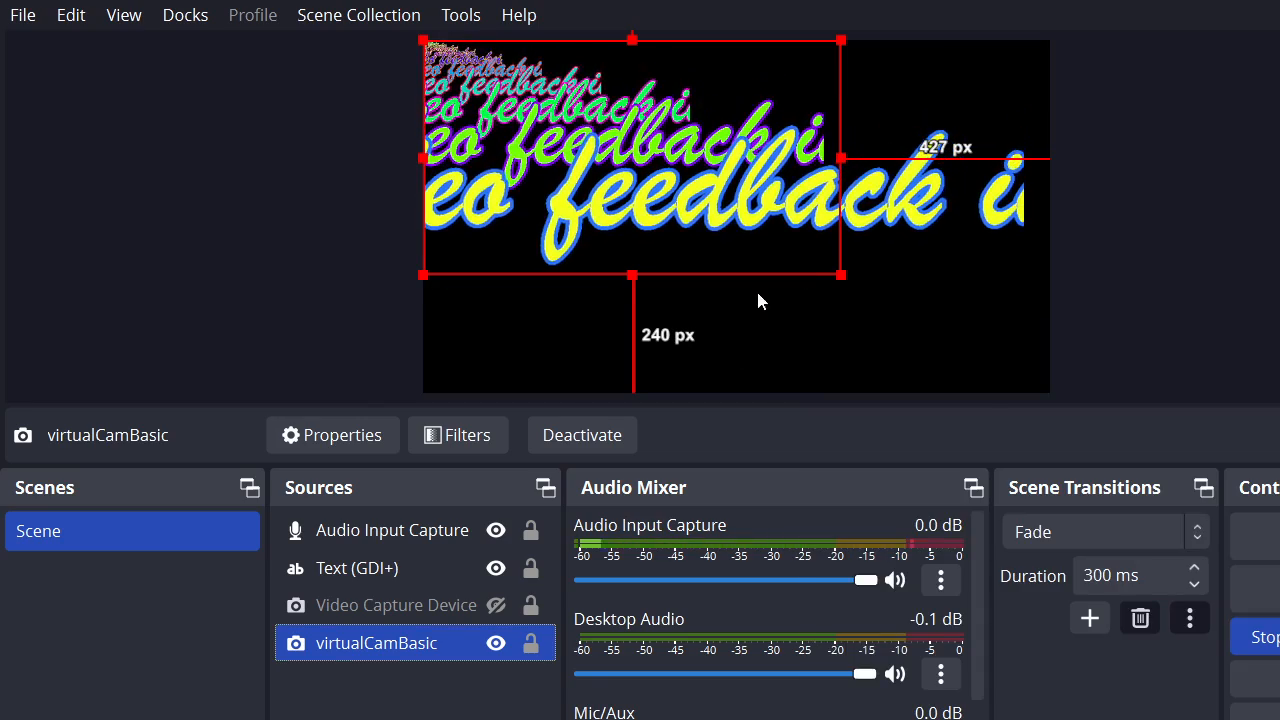
Move virtualCamBasic away from the canvas corner and enlarge it until it extends slightly beyond the canvas.
click(781, 254)
drag(731, 66, 799, 107)
drag(488, 80, 424, 41)
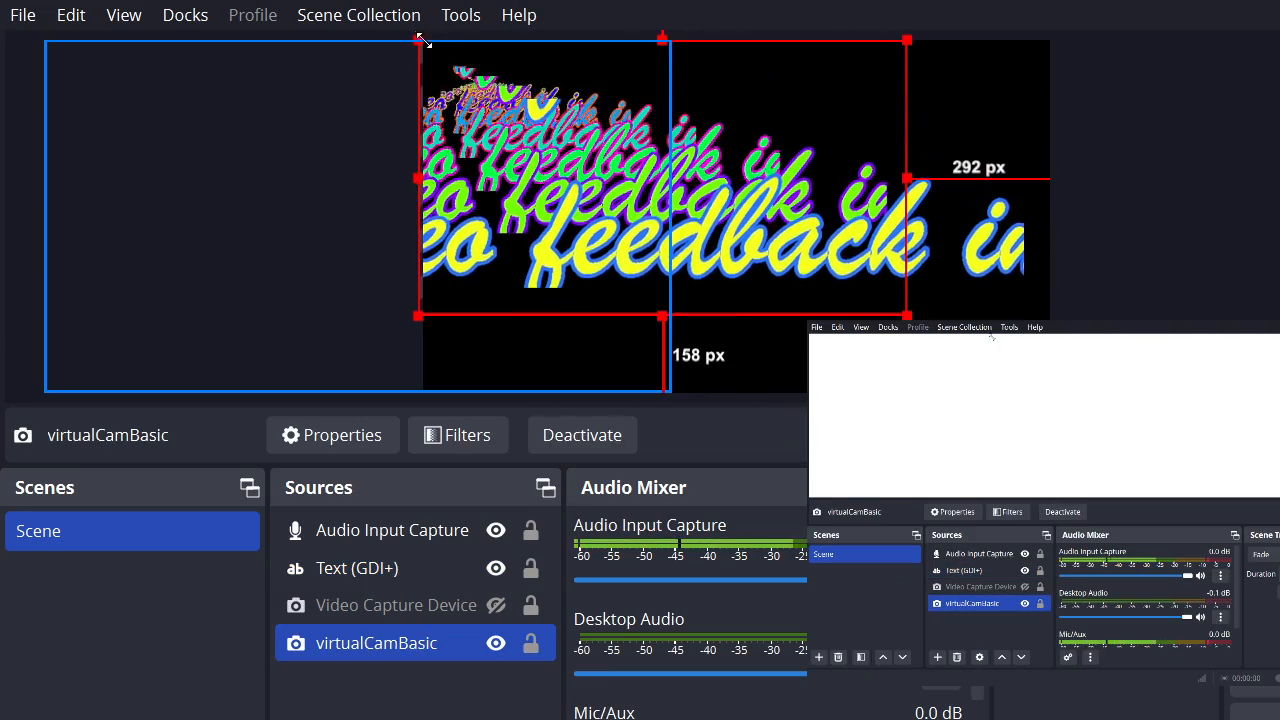
drag(907, 316, 1062, 401)
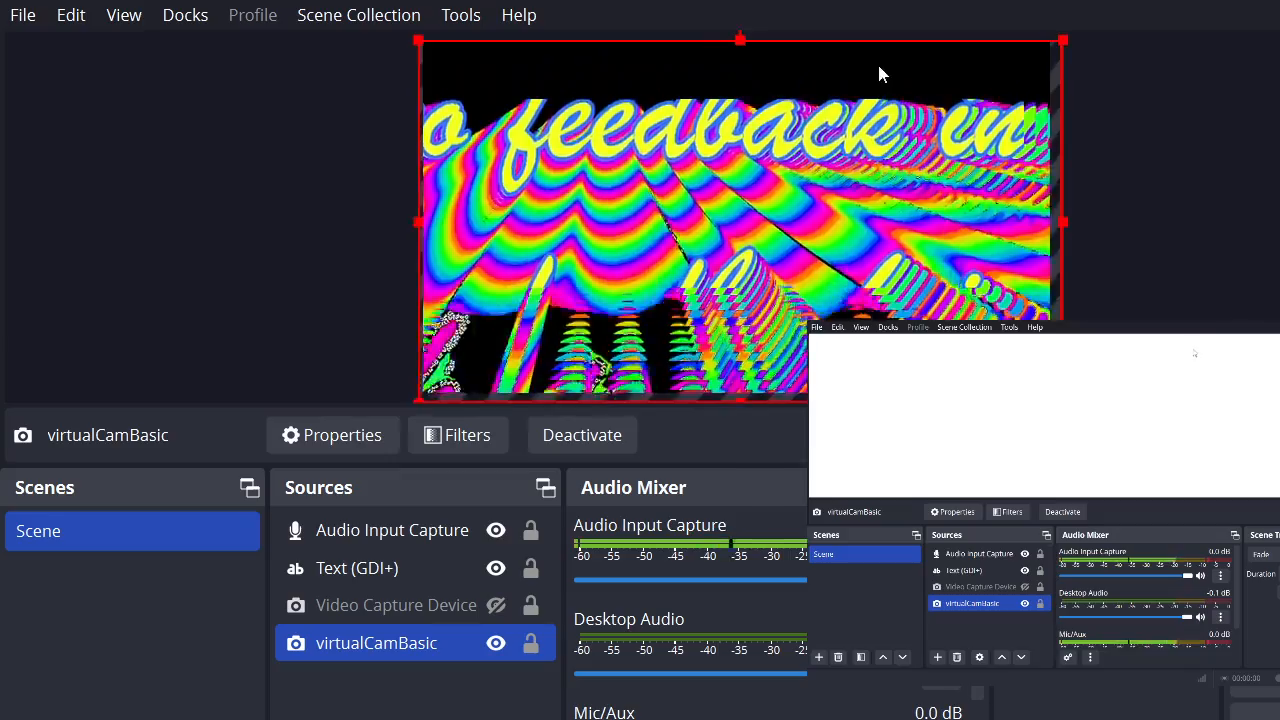
Vary virtualCamBasic's position and size slightly, ending with its top-left corner at the canvas corner and the rest overhanging.
mouse_move(879, 67)
mouse_down()
mouse_move(881, 54)
mouse_move(866, 57)
mouse_move(875, 66)
mouse_up()
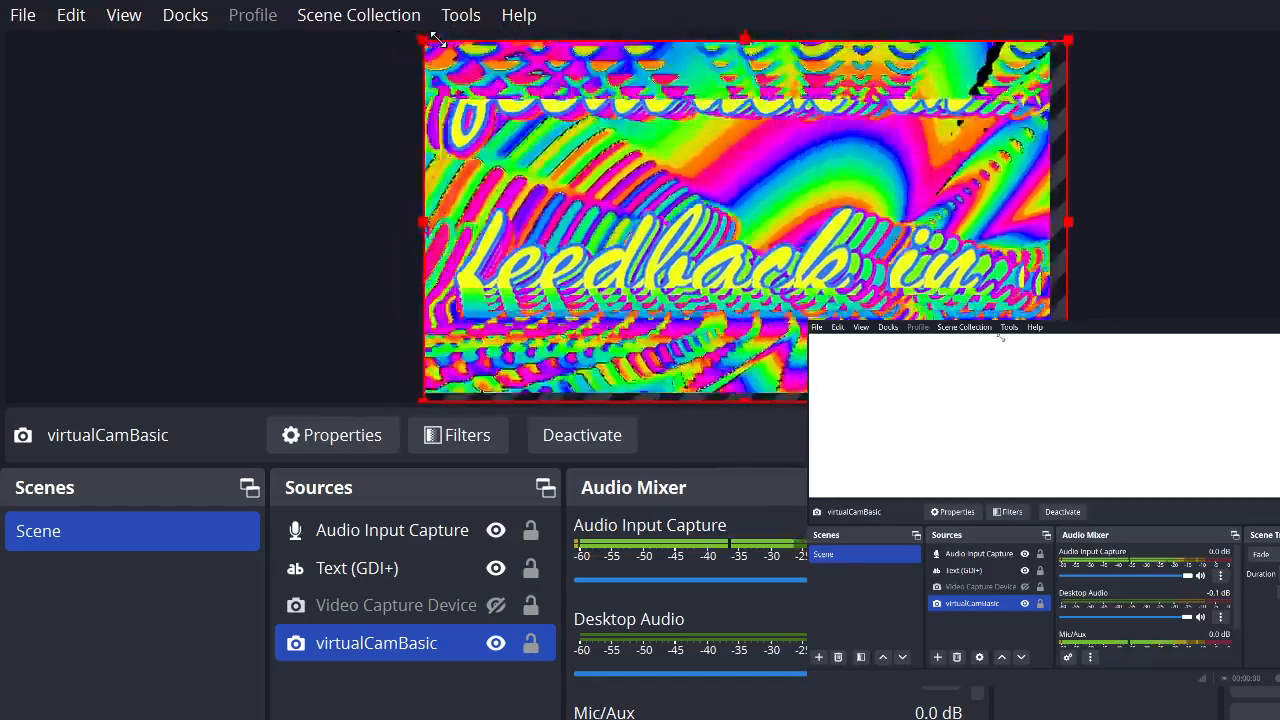
mouse_move(429, 40)
mouse_down()
mouse_move(543, 51)
mouse_move(398, 31)
mouse_move(412, 34)
mouse_up()
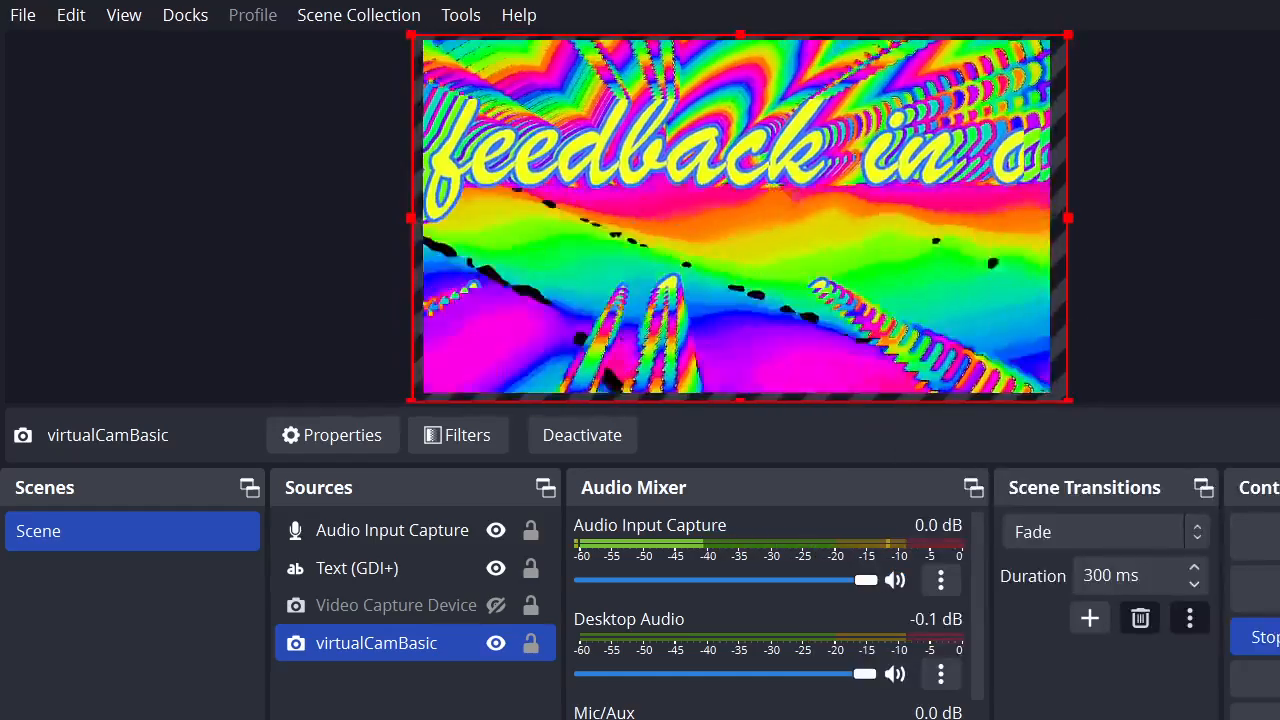
mouse_move(411, 35)
mouse_down()
mouse_move(380, 31)
mouse_move(463, 60)
mouse_move(398, 35)
mouse_move(428, 37)
mouse_up()
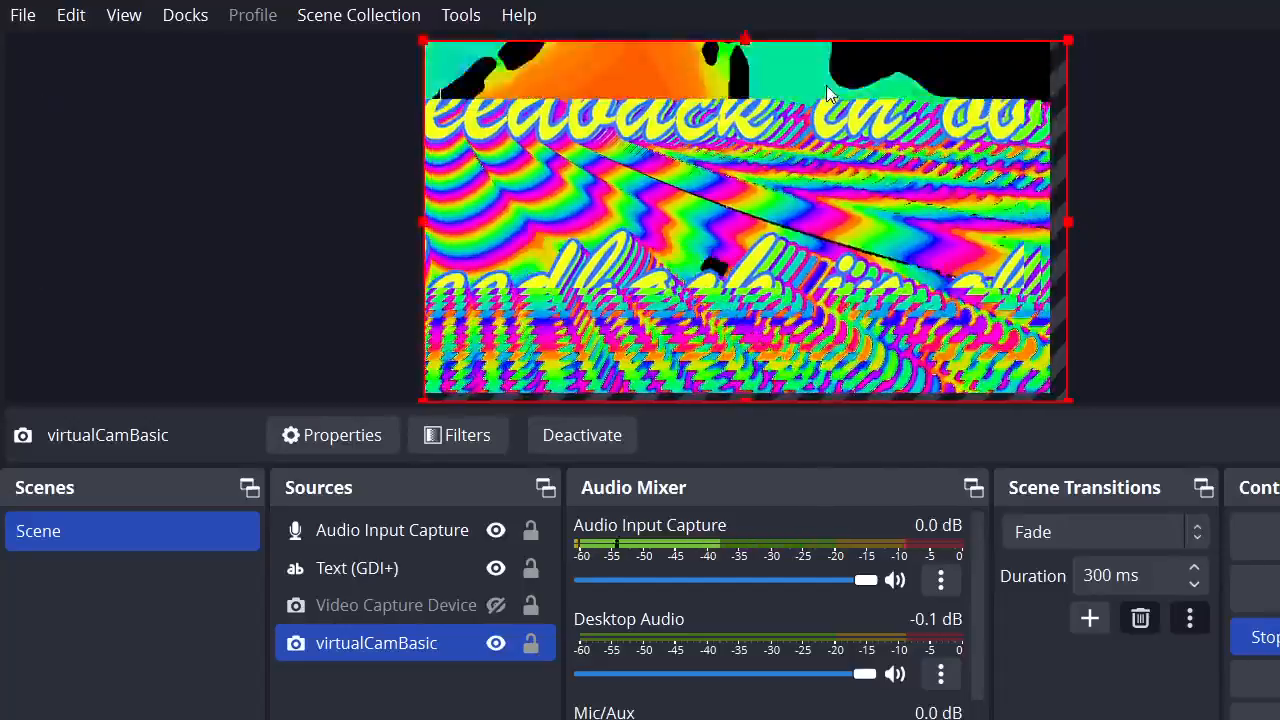
mouse_move(826, 85)
mouse_down()
mouse_move(834, 63)
mouse_move(843, 71)
mouse_move(823, 74)
mouse_move(834, 77)
mouse_up()
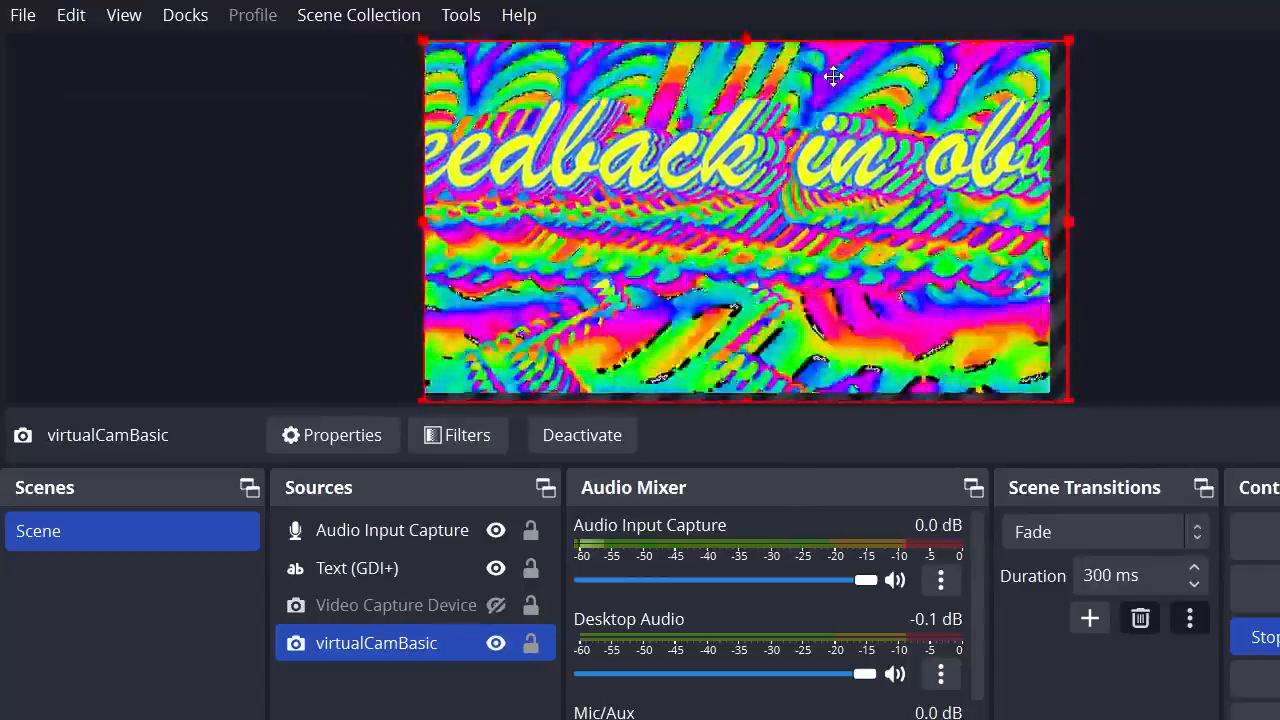
Show the Video Capture Device source in the scene again.
click(496, 605)
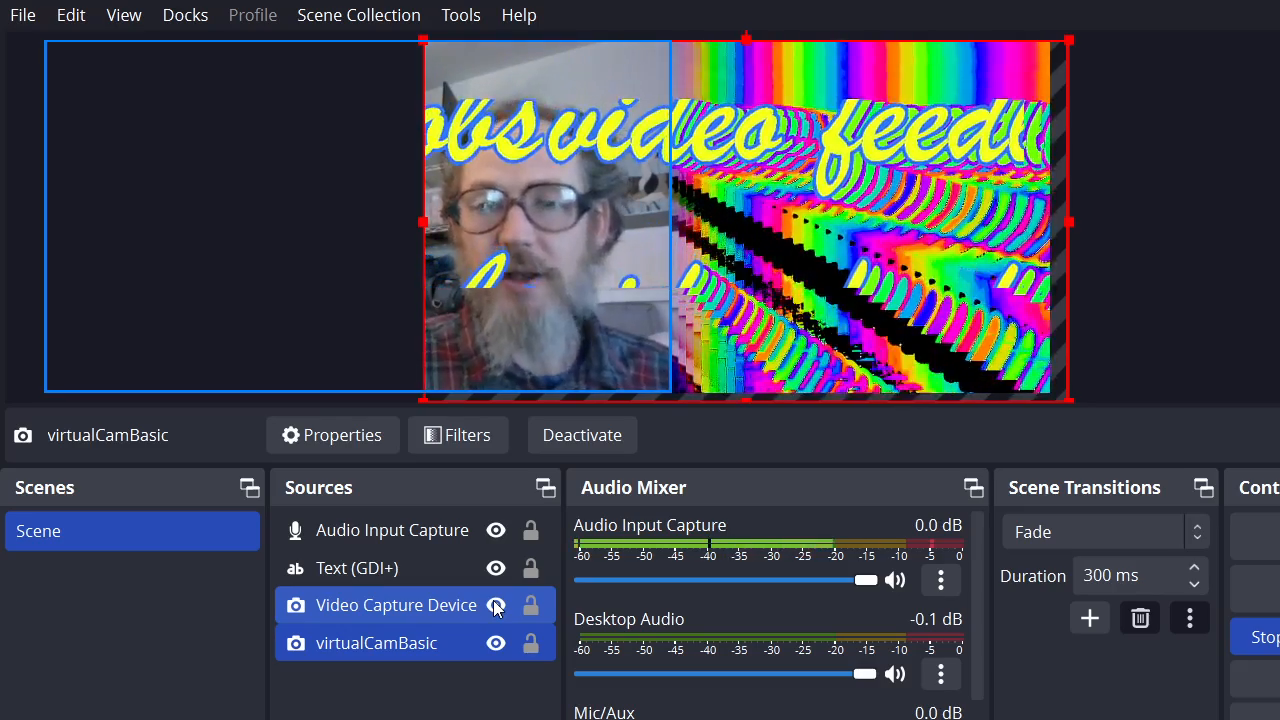
click(495, 606)
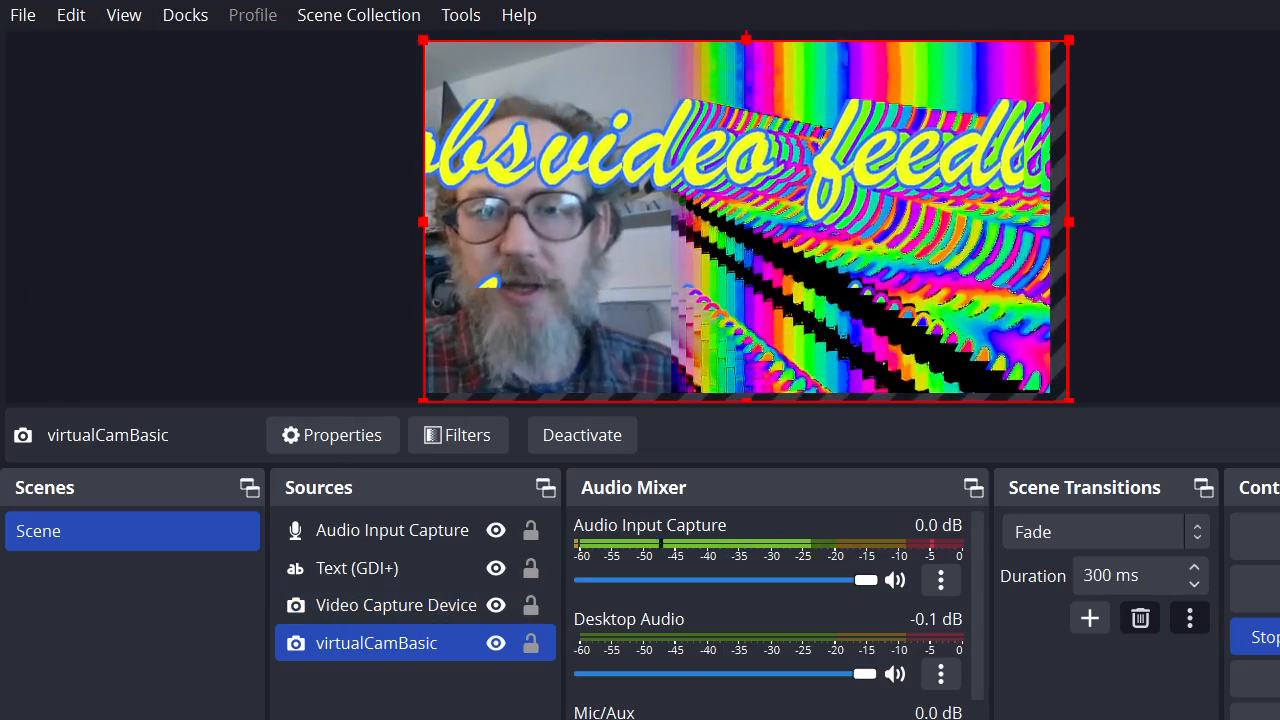